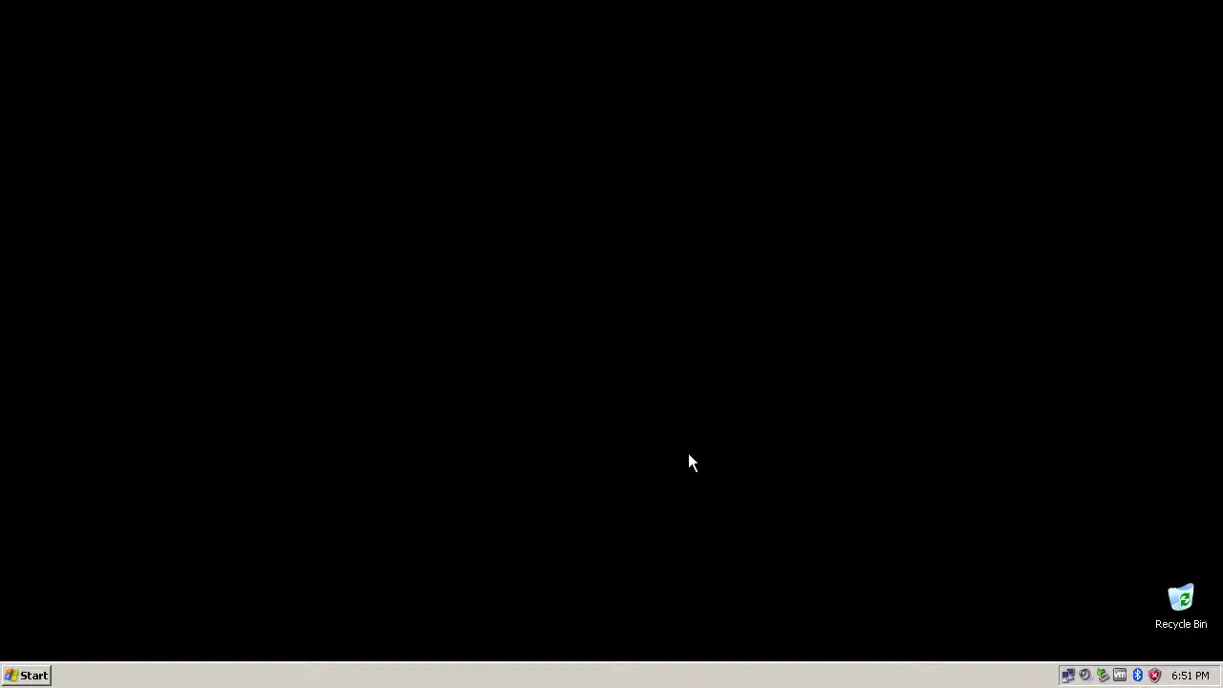
# Open the status of Local Area Connection 3 and display its network connection details.
pyautogui.moveTo(101, 450); pyautogui.dragTo(367, 528)
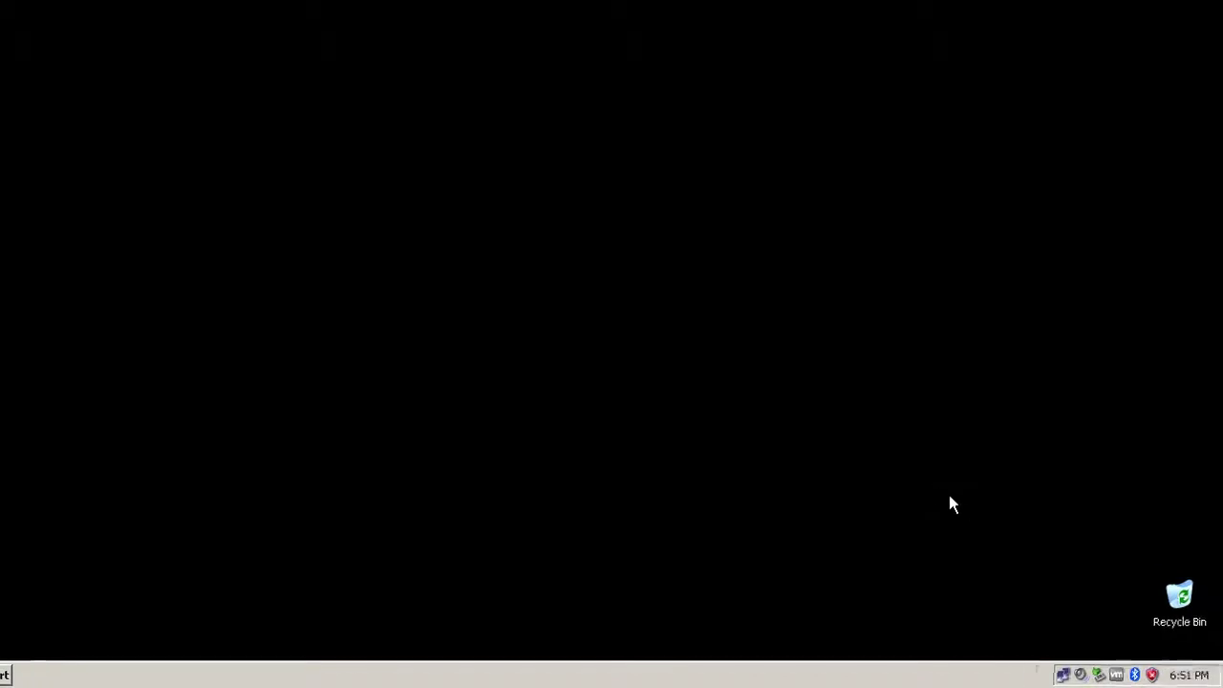
pyautogui.moveTo(489, 650)
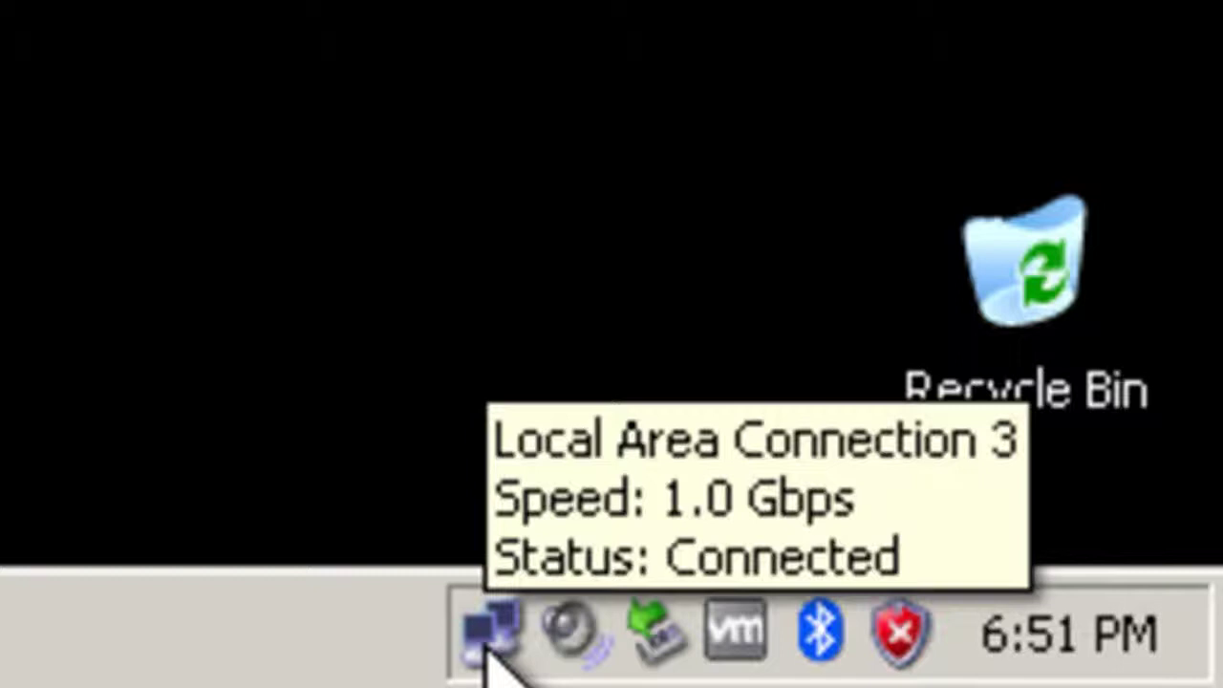
pyautogui.doubleClick(487, 640)
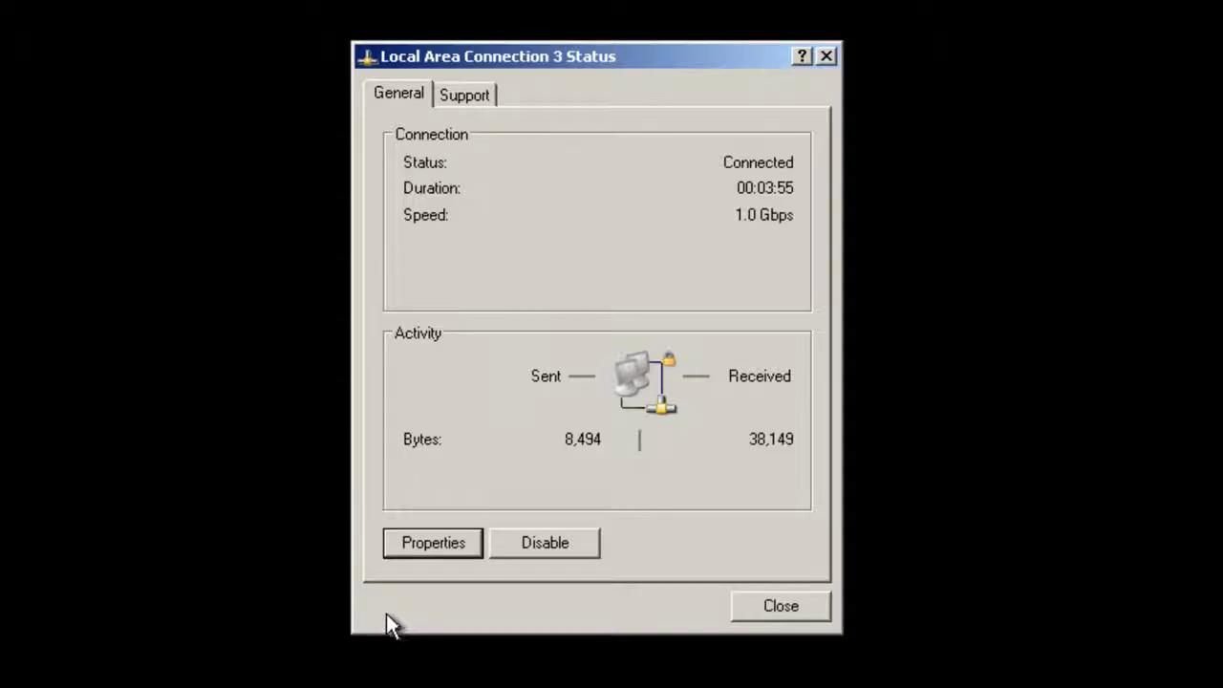
pyautogui.click(481, 100)
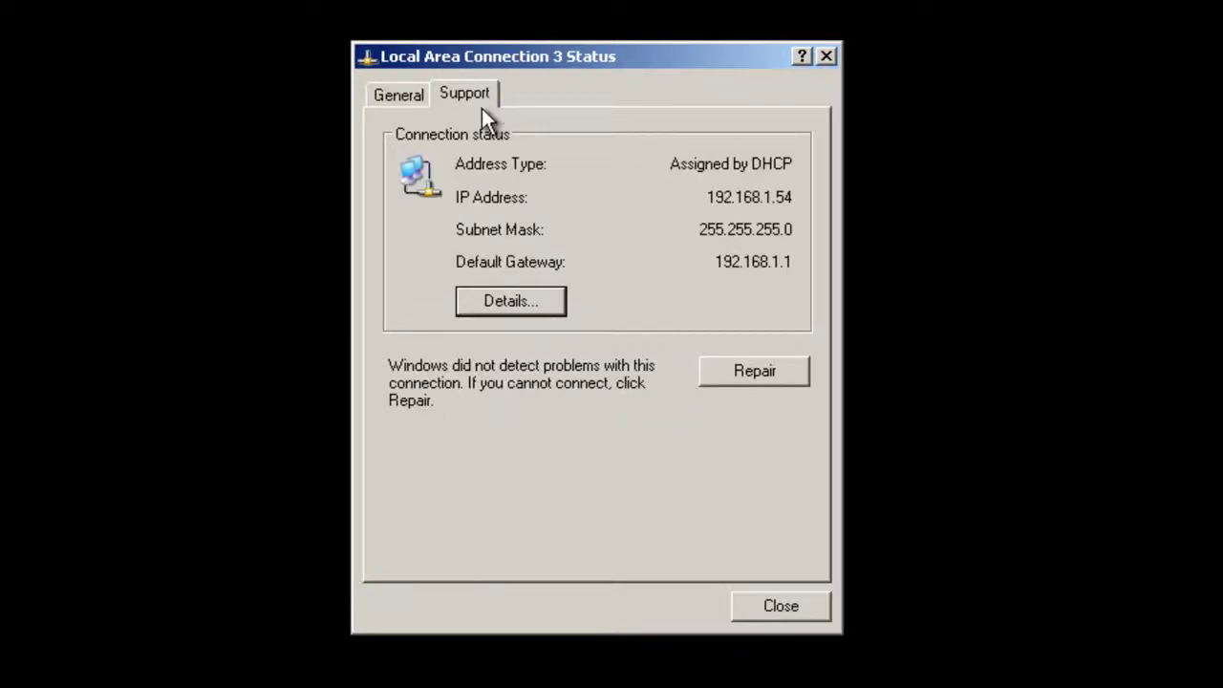
pyautogui.click(510, 301)
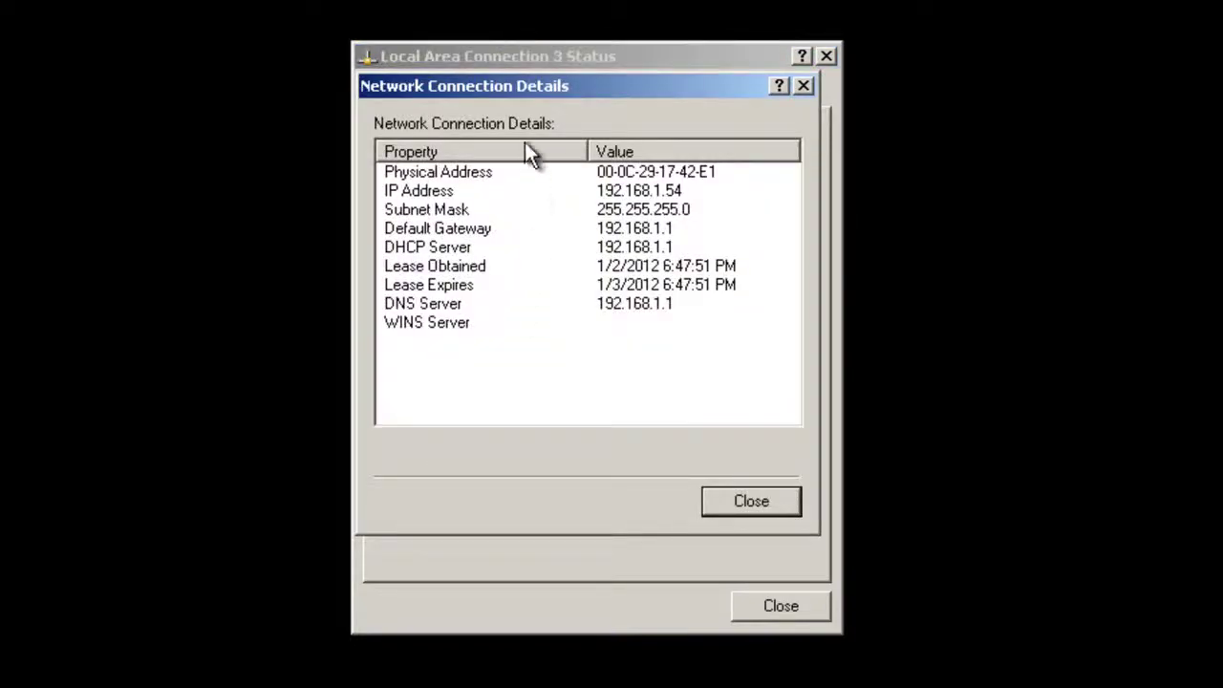
# Examine the connection's IP address, subnet mask, DHCP server, DNS server and physical address, and close the details.
pyautogui.moveTo(512, 86); pyautogui.dragTo(1046, 119)
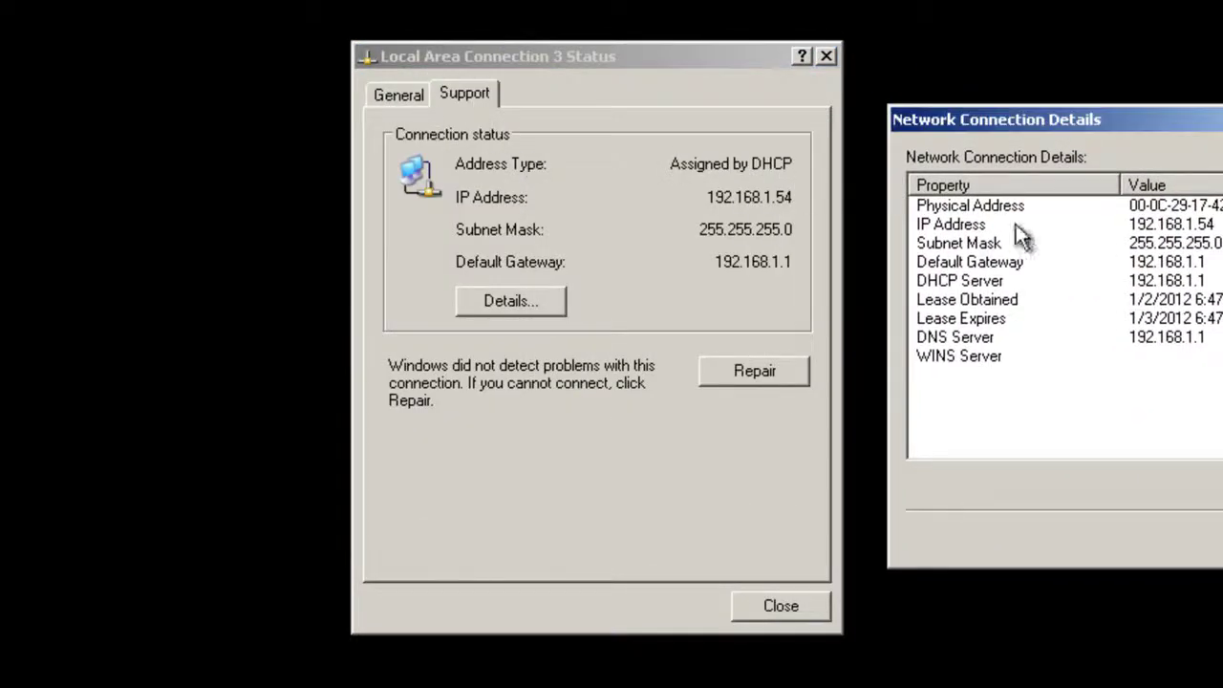
pyautogui.click(998, 243)
pyautogui.click(919, 228)
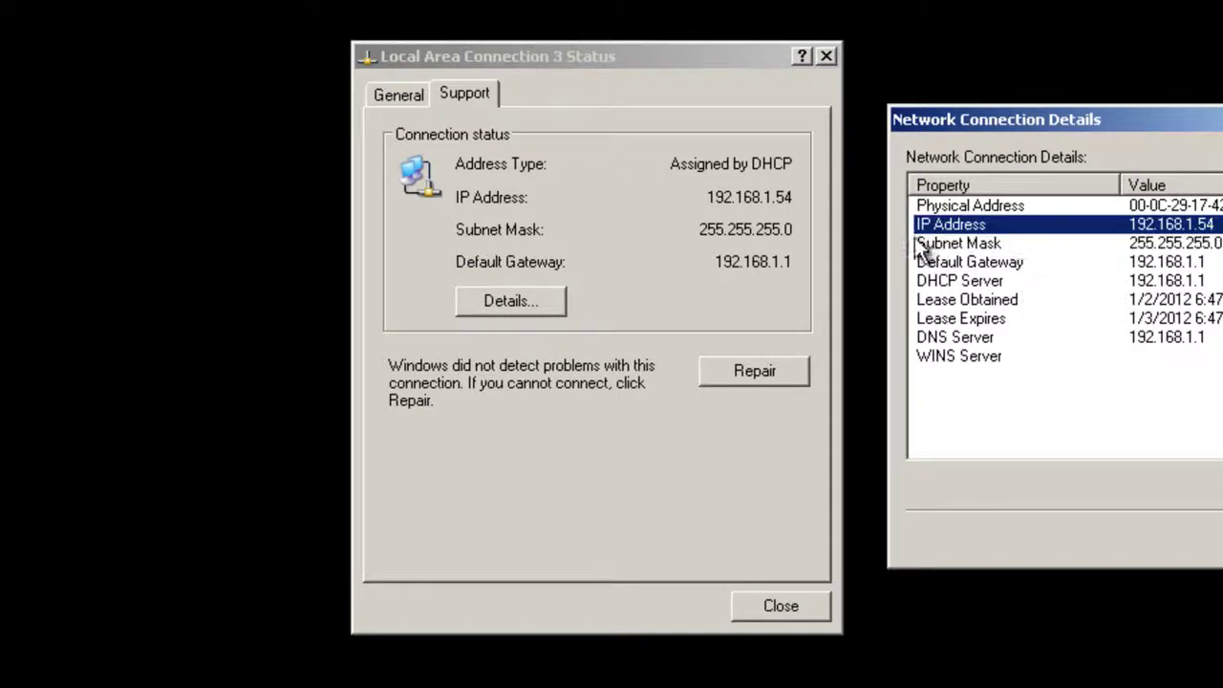
pyautogui.moveTo(1057, 122); pyautogui.dragTo(529, 91)
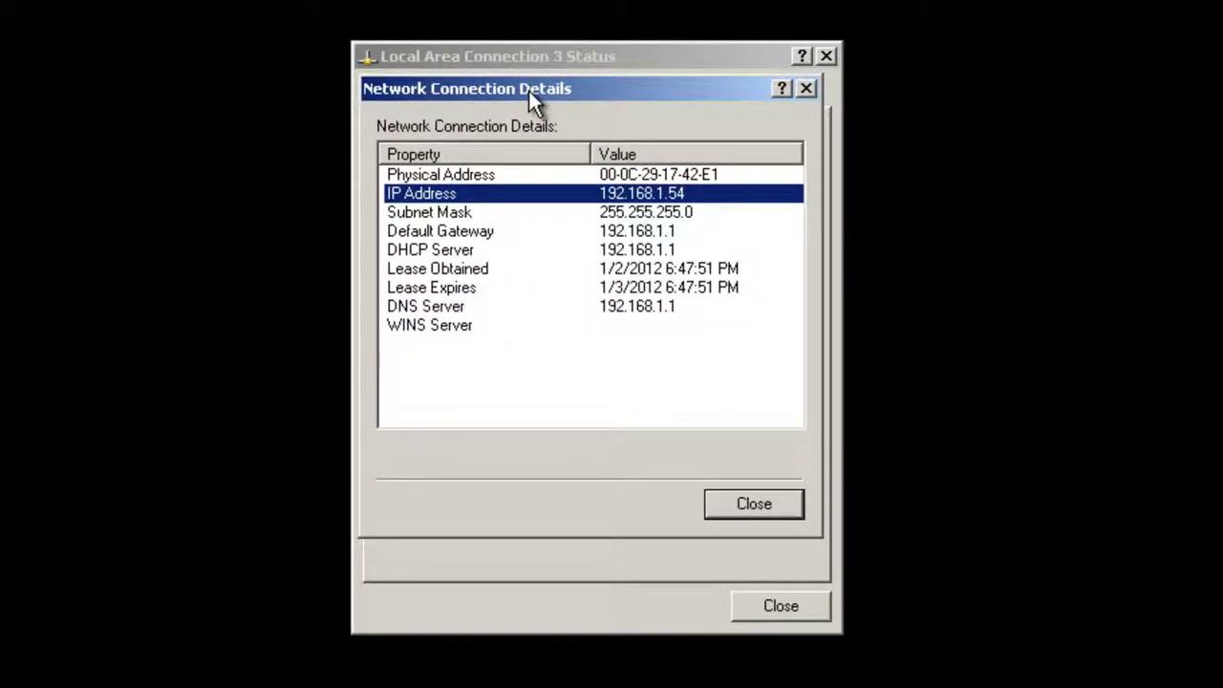
pyautogui.click(692, 214)
pyautogui.rightClick(652, 217)
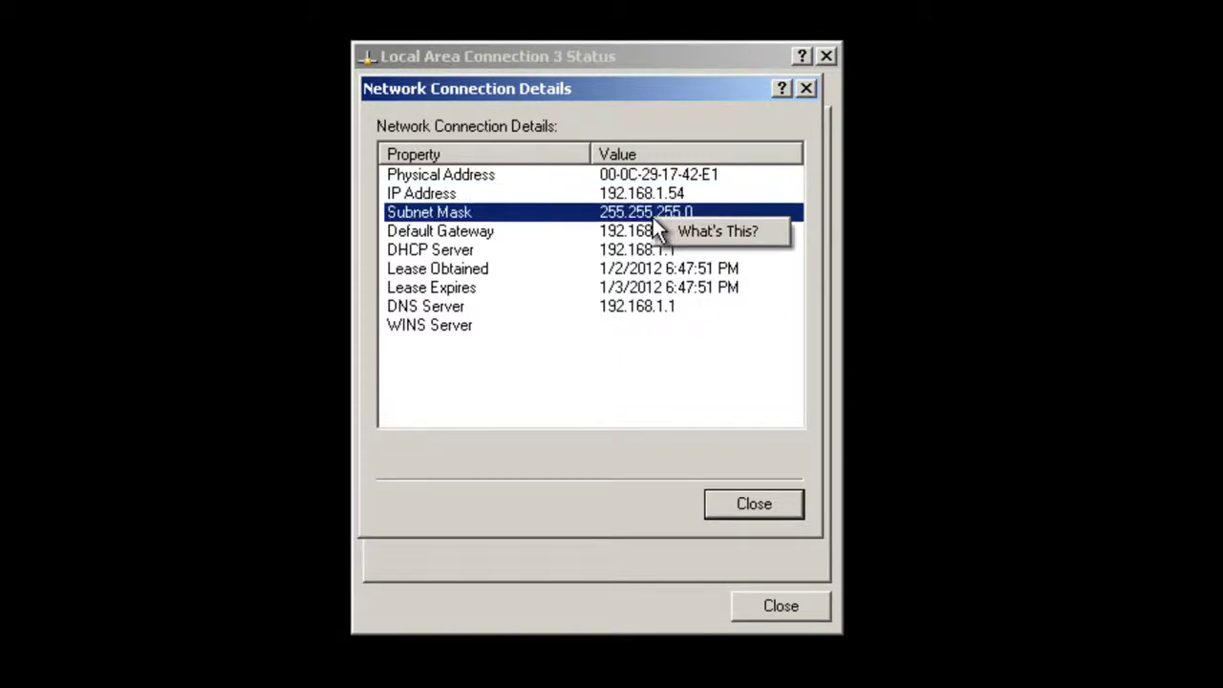
pyautogui.press('Escape')
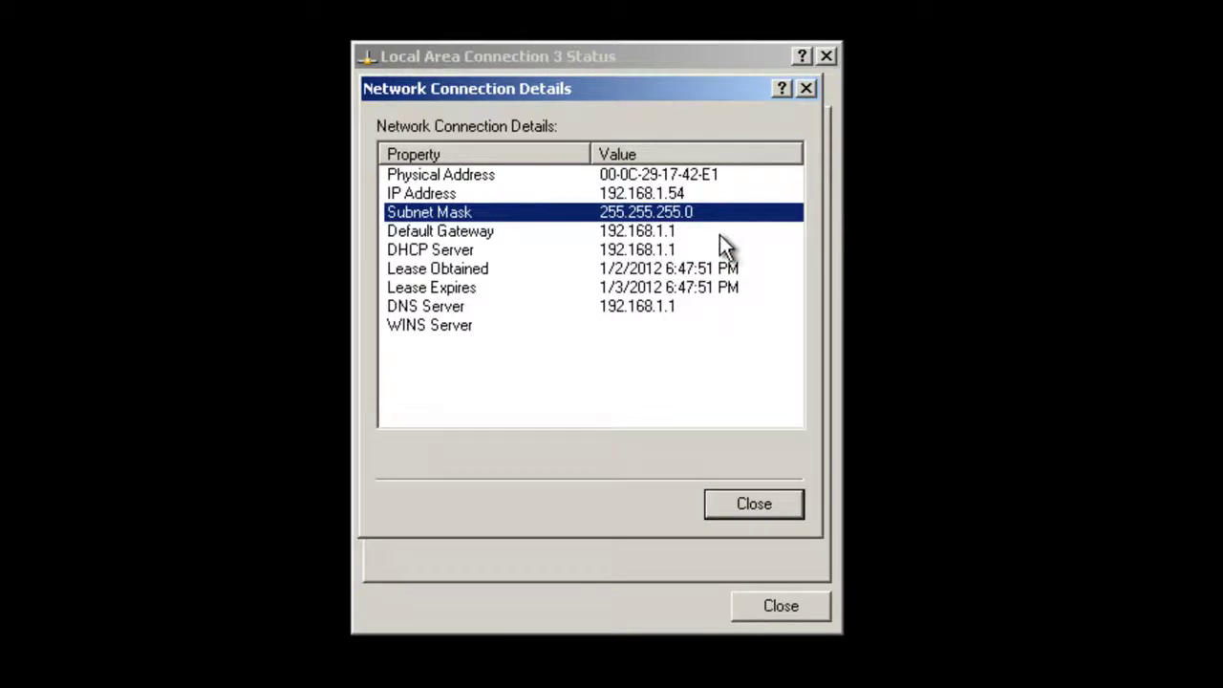
pyautogui.click(669, 248)
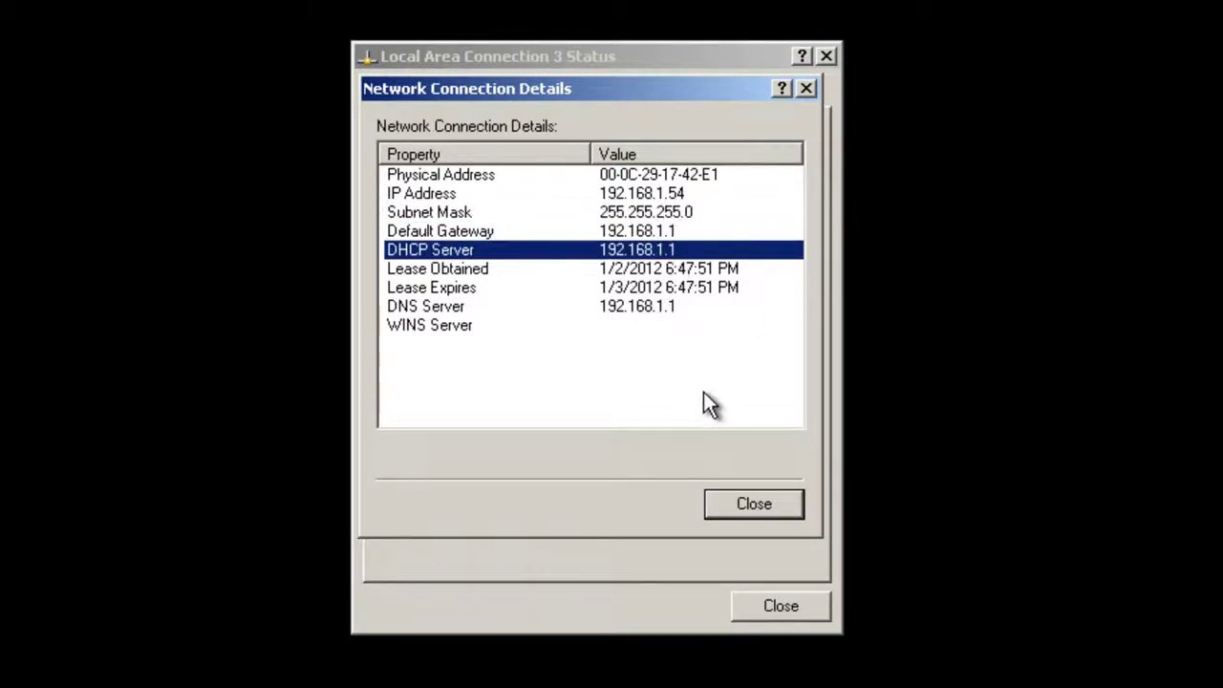
pyautogui.click(665, 306)
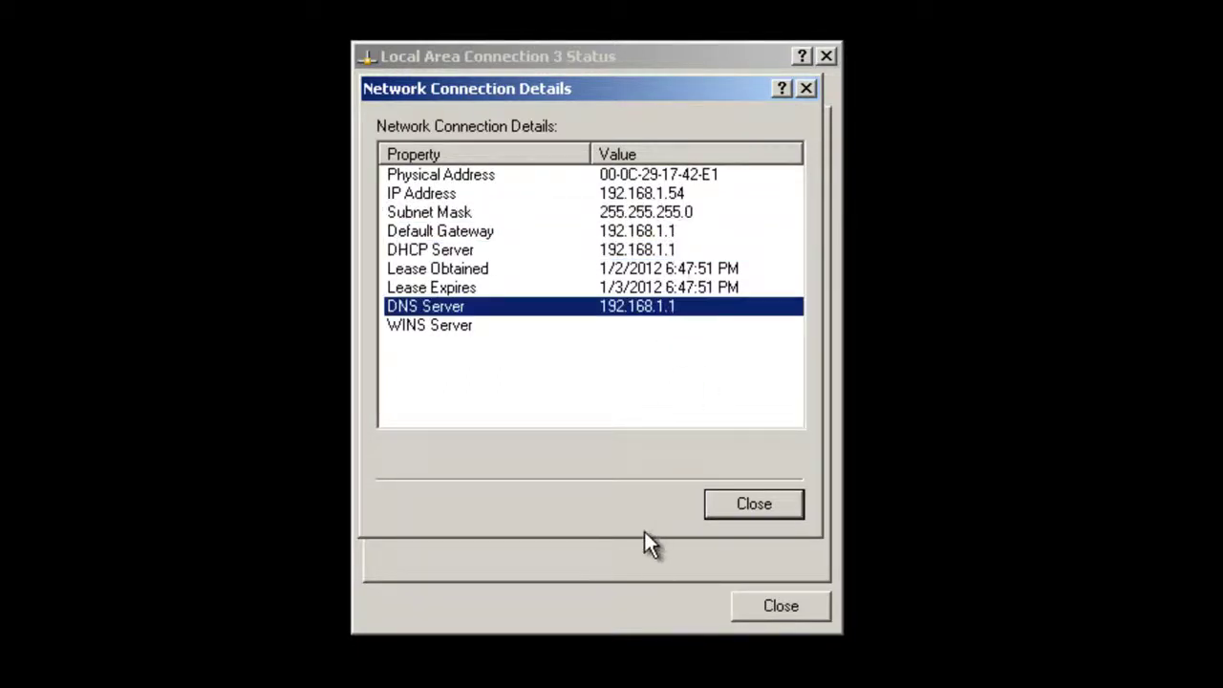
pyautogui.click(495, 250)
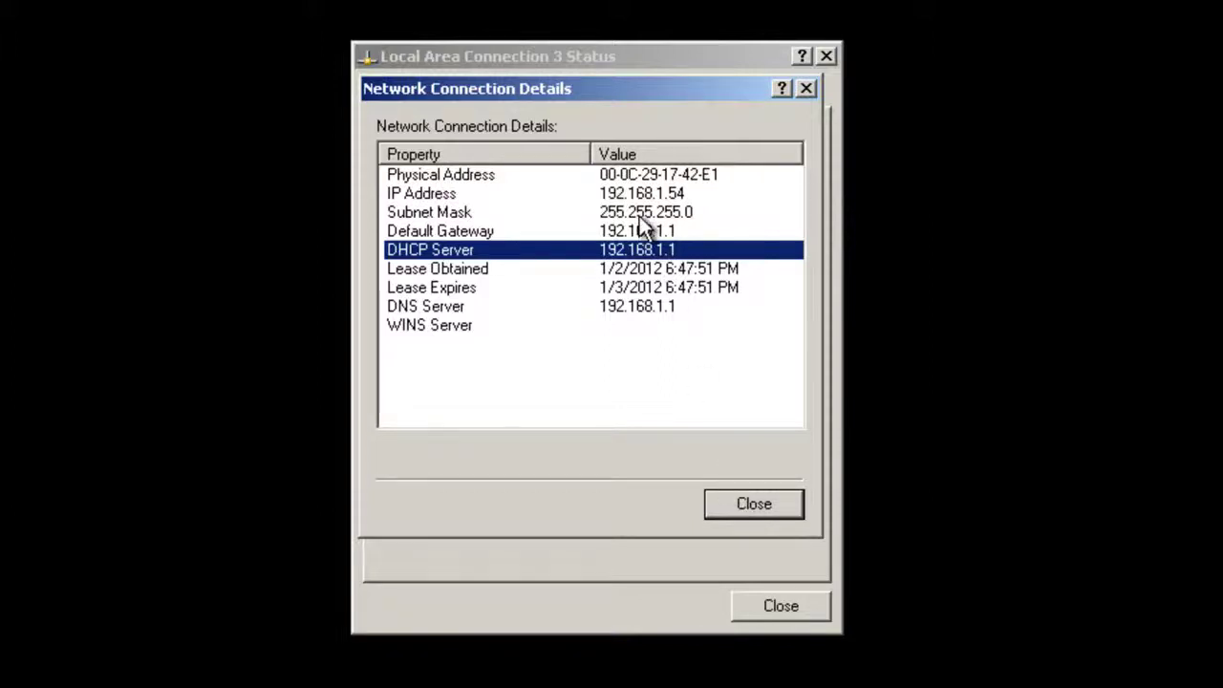
pyautogui.click(643, 173)
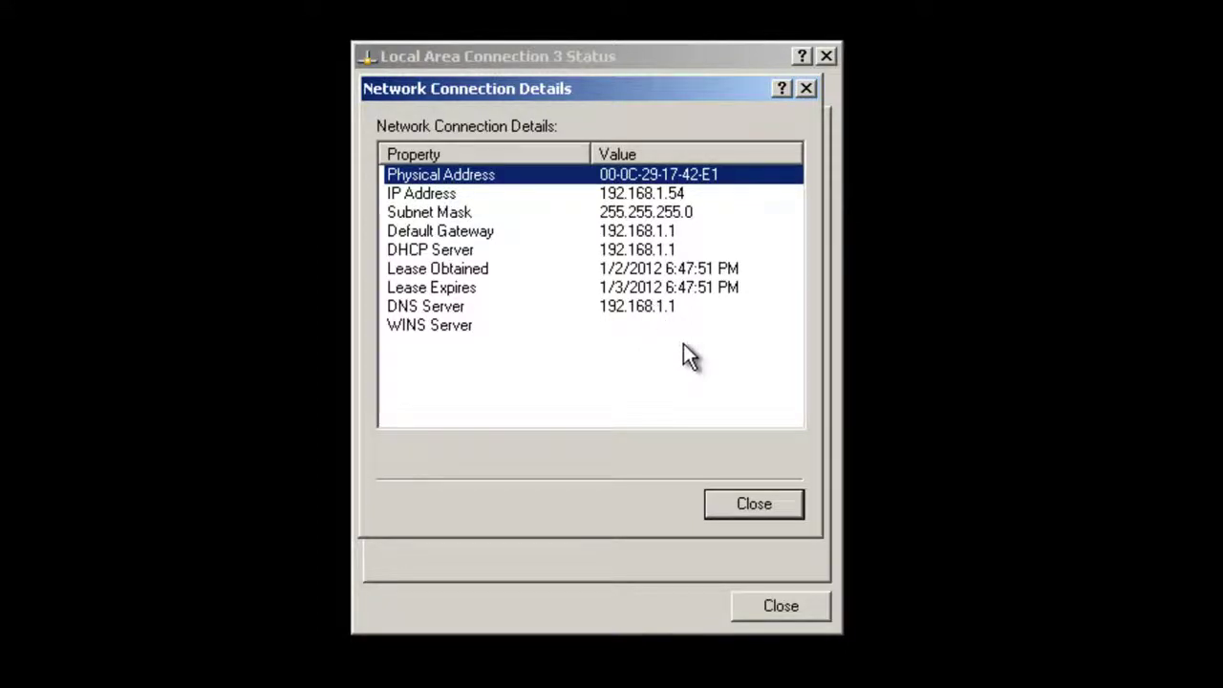
pyautogui.click(754, 504)
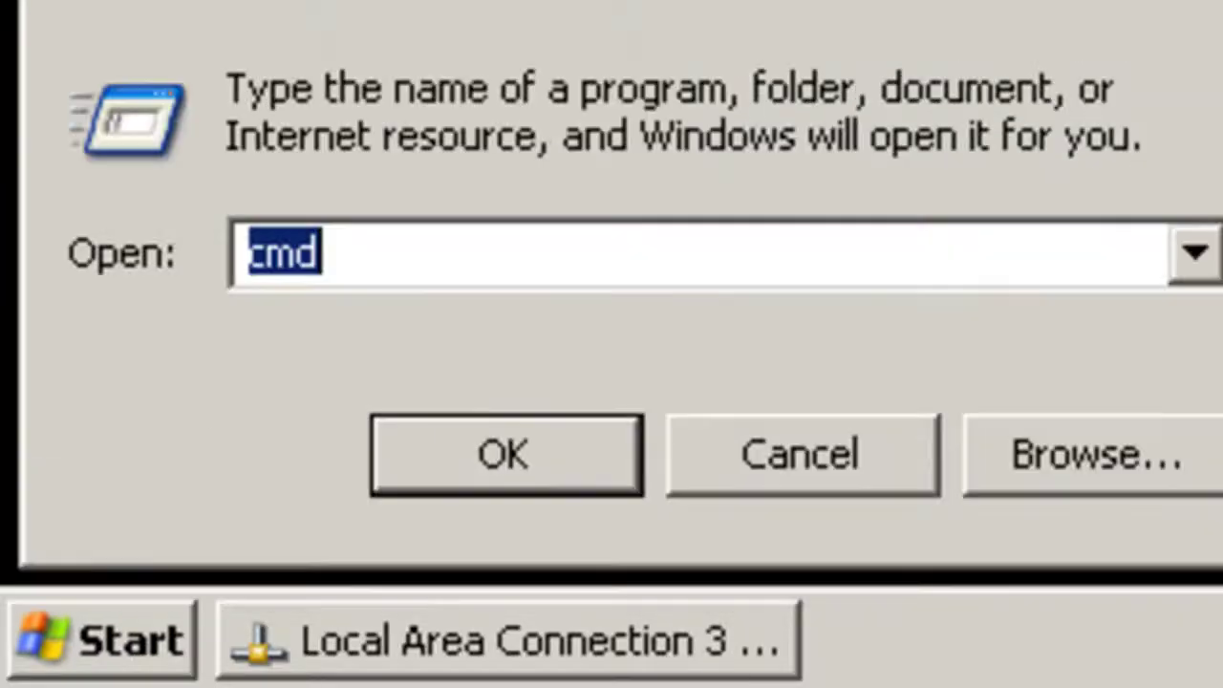
# Launch a command prompt with cmd and run ipconfig to list the network configuration.
pyautogui.click(587, 458)
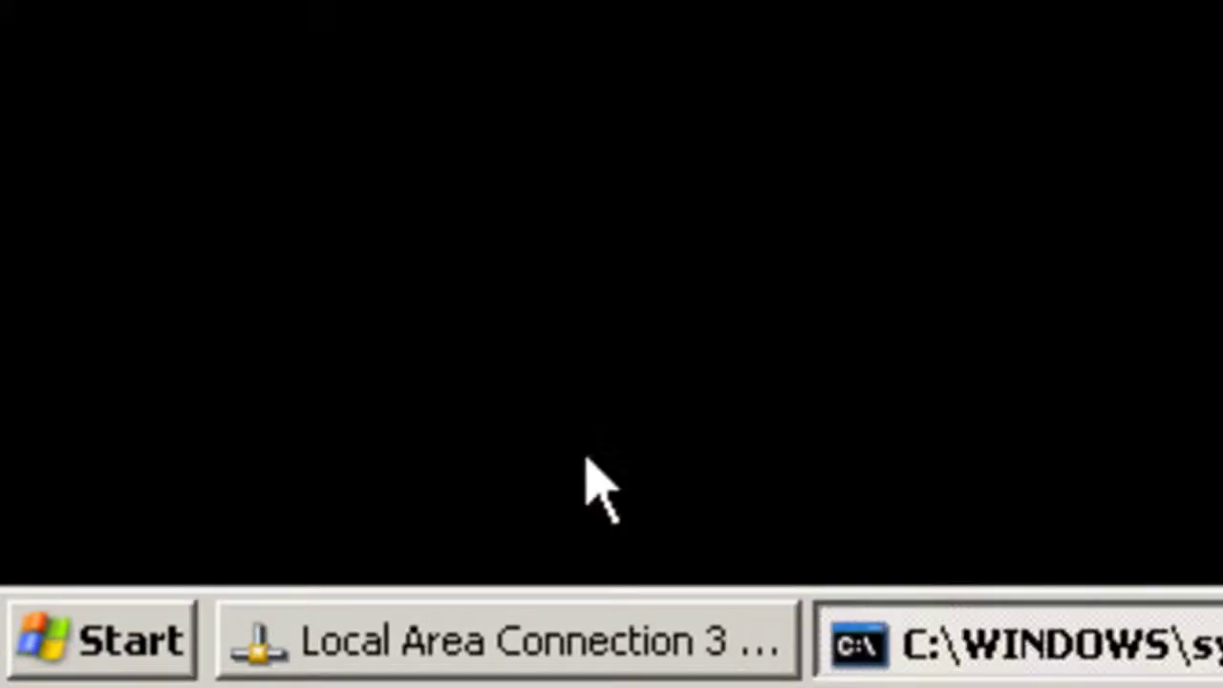
pyautogui.write('ipdon')
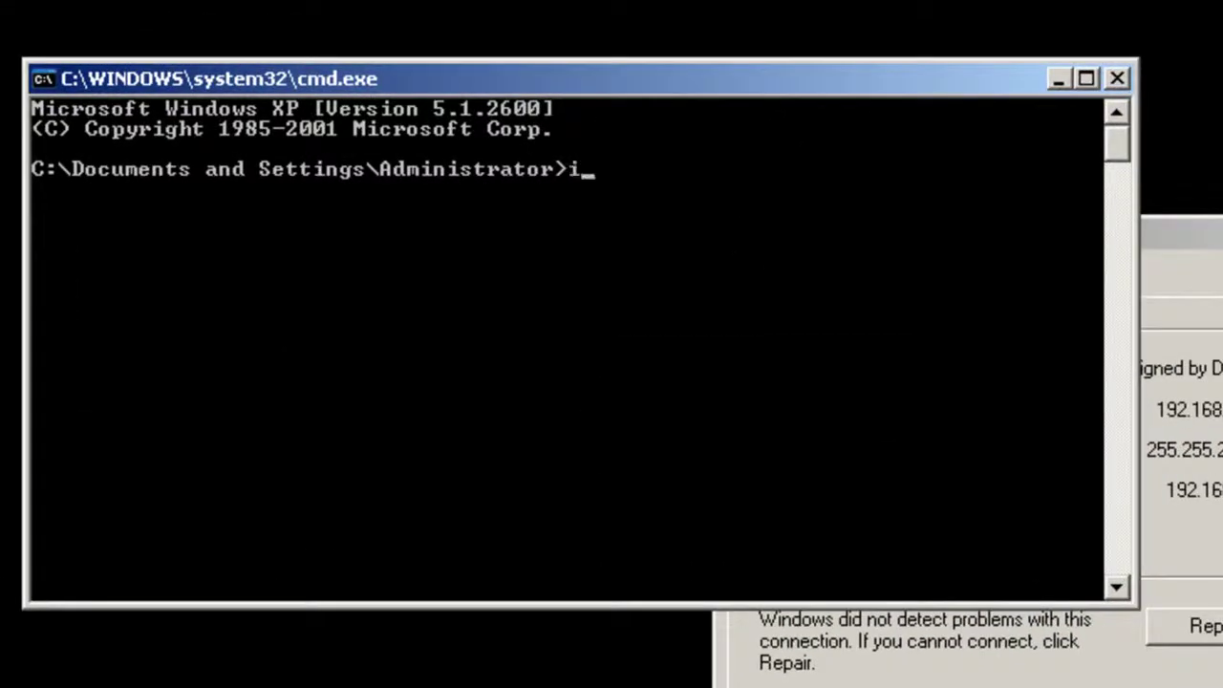
pyautogui.press('BackSpace')
pyautogui.press('BackSpace')
pyautogui.press('BackSpace')
pyautogui.write('fo')
pyautogui.press('BackSpace')
pyautogui.press('BackSpace')
pyautogui.write('do')
pyautogui.press('BackSpace')
pyautogui.press('BackSpace')
pyautogui.write('config')
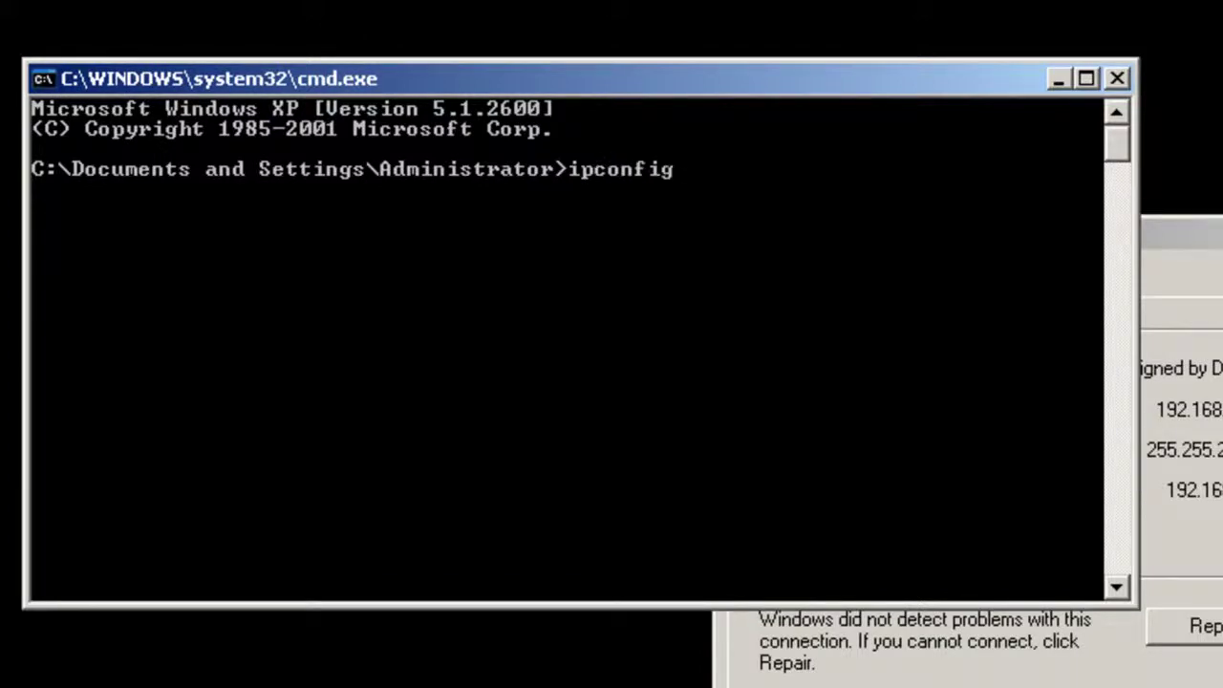
pyautogui.press('Return')
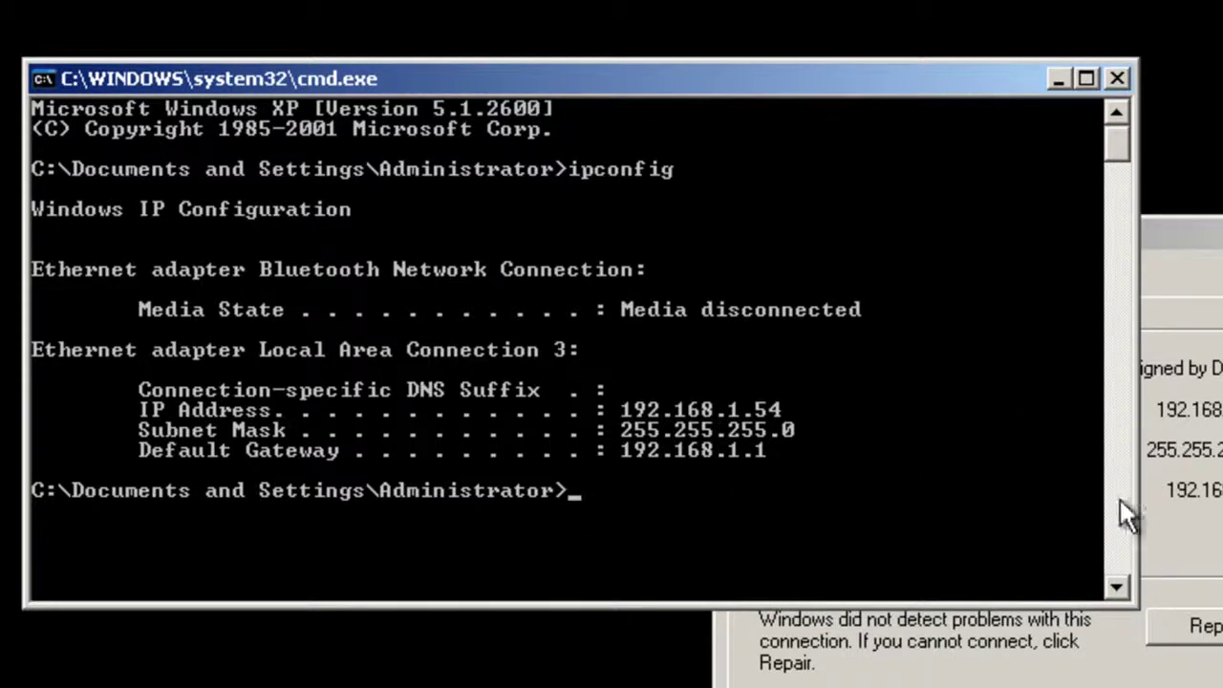
# Place the connection status window clear of the command prompt and open the properties of Local Area Connection 3.
pyautogui.click(1180, 373)
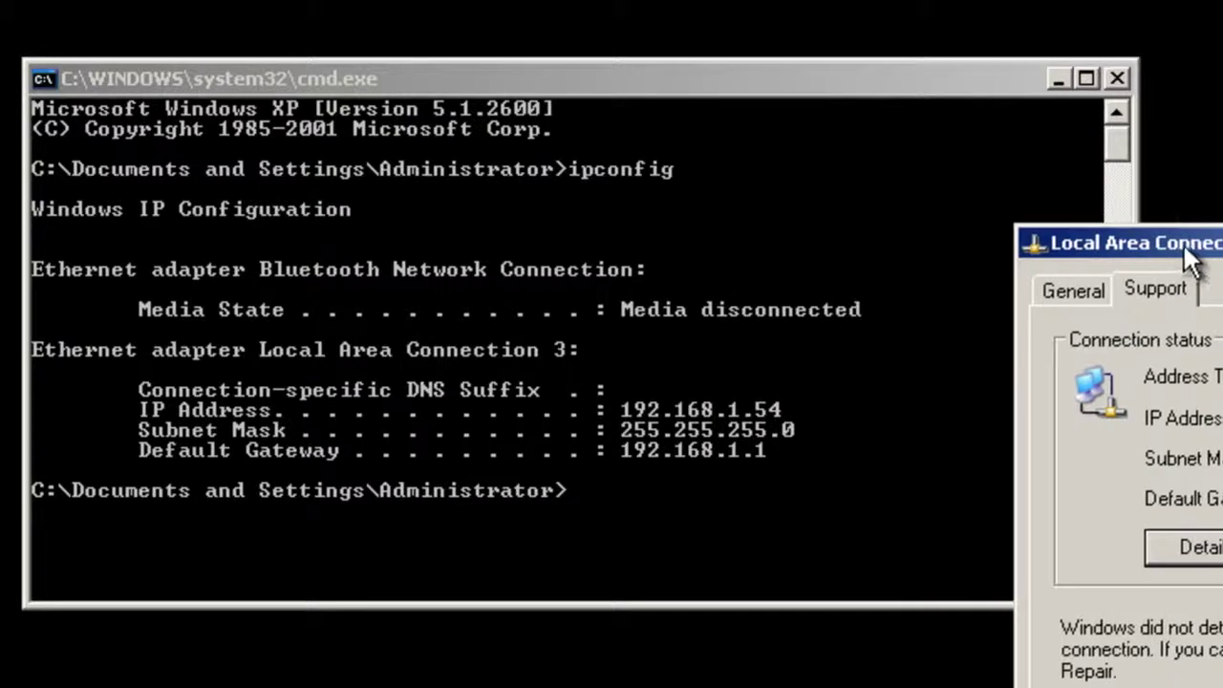
pyautogui.moveTo(1190, 258); pyautogui.dragTo(1222, 98)
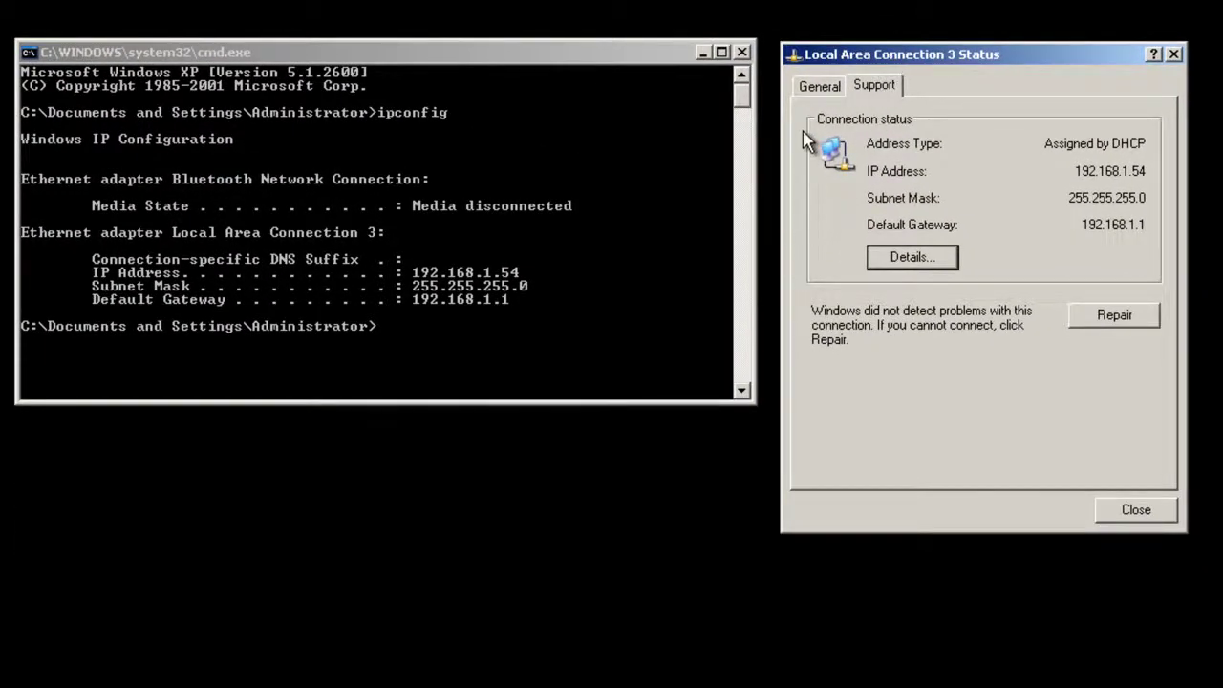
pyautogui.click(819, 86)
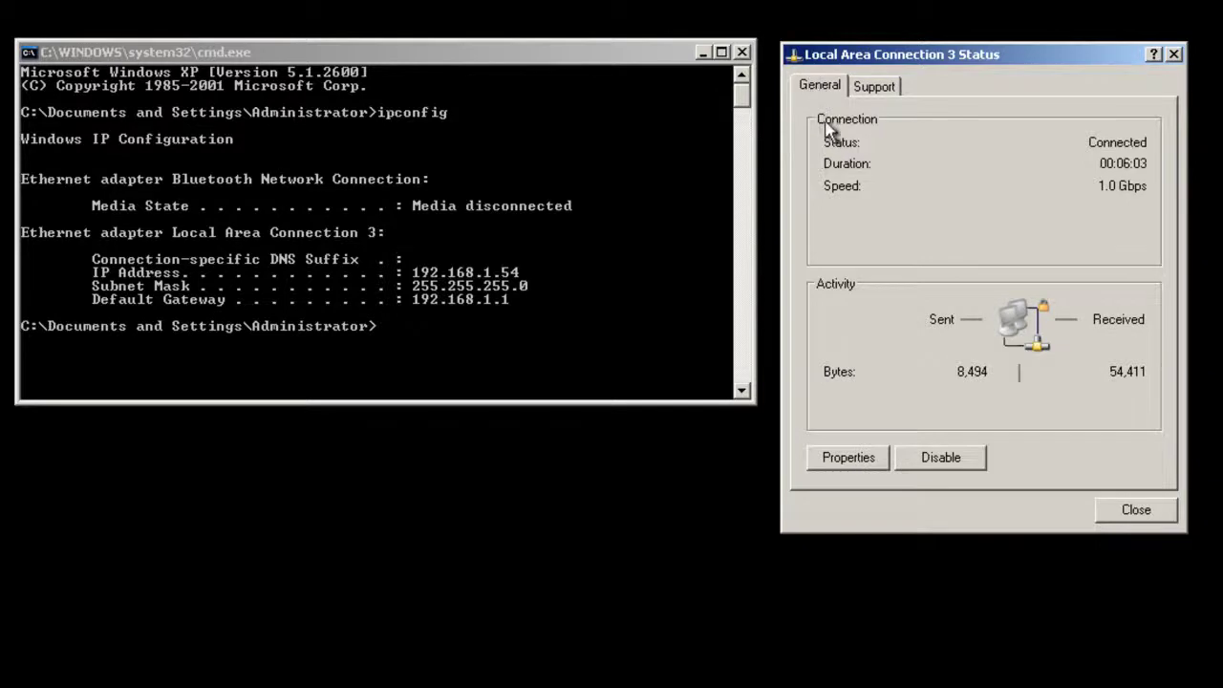
pyautogui.click(836, 461)
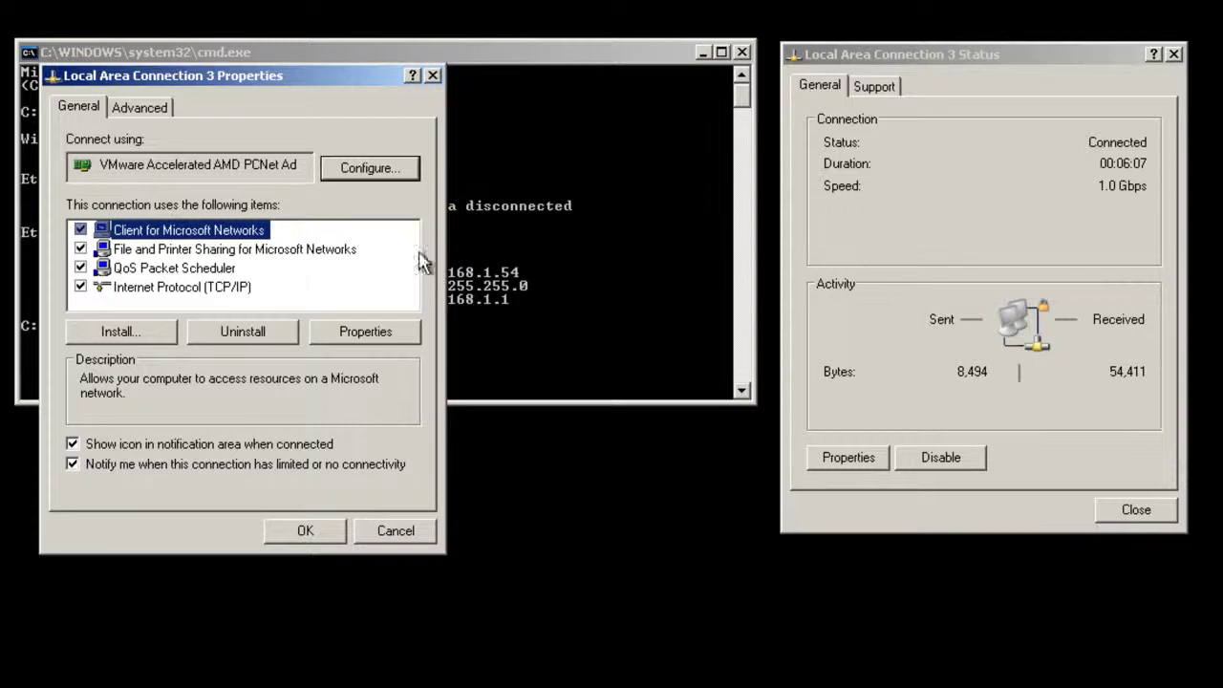
pyautogui.click(239, 289)
pyautogui.press('Up')
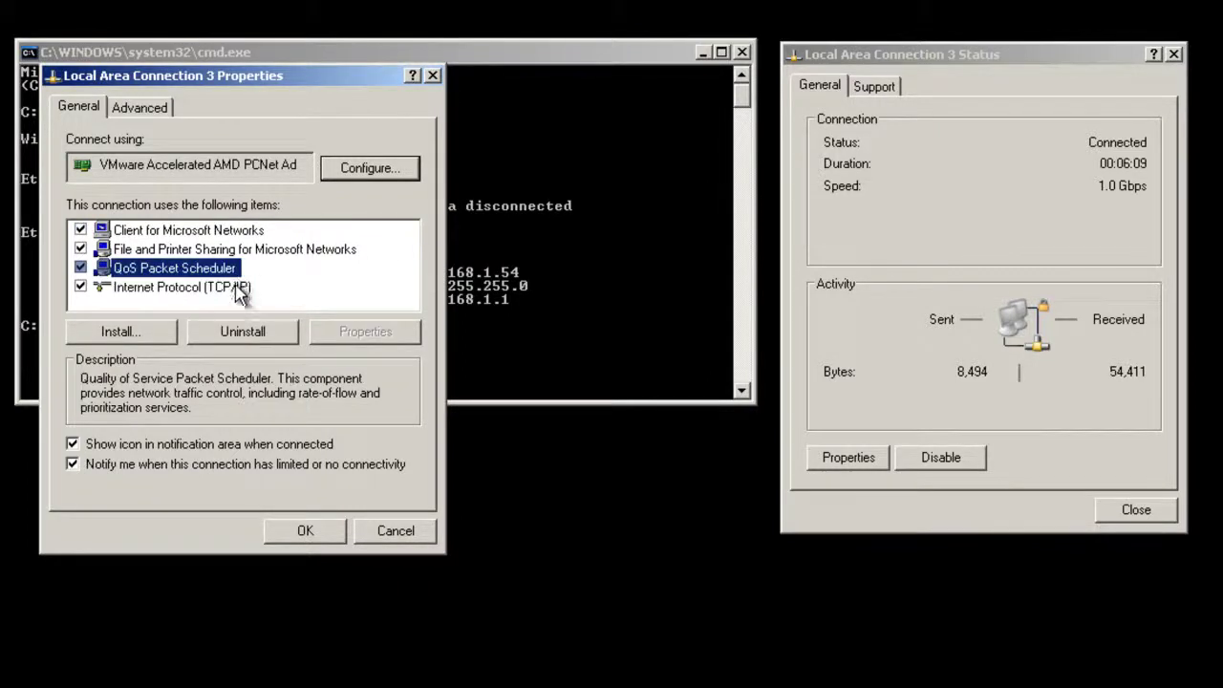
pyautogui.doubleClick(239, 289)
pyautogui.click(235, 76)
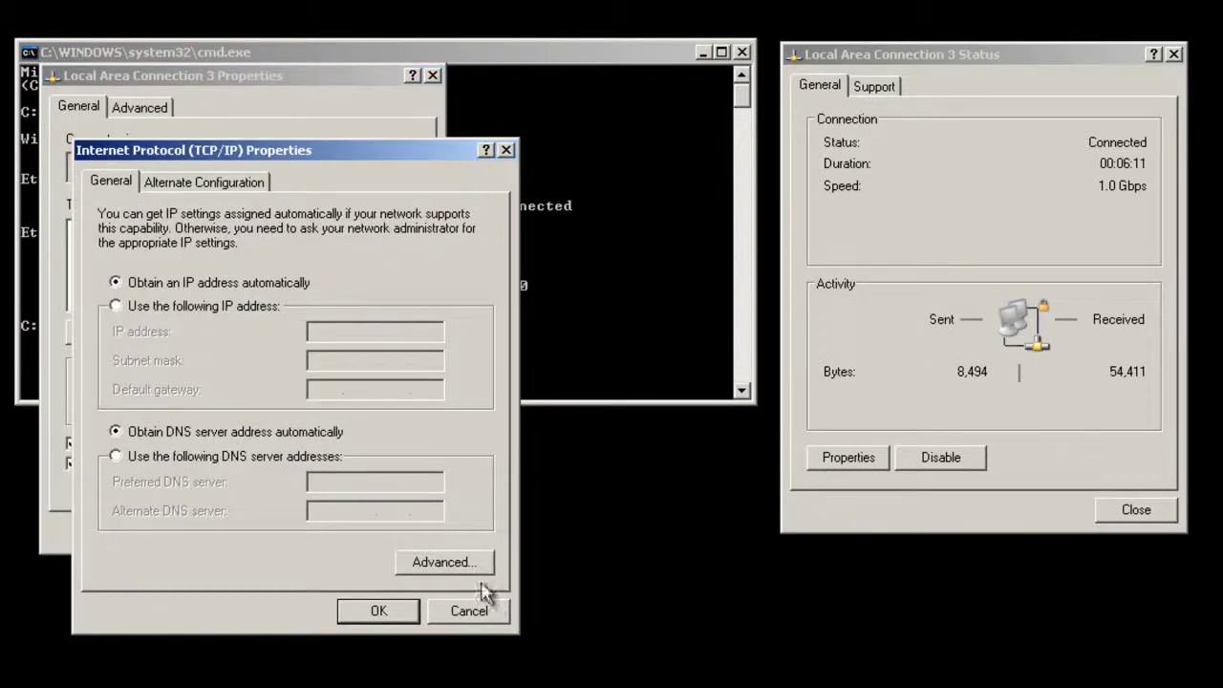
pyautogui.click(476, 615)
# Move the connection properties off the command prompt and open the Internet Protocol (TCP/IP) properties, keeping the ipconfig addresses in view.
pyautogui.moveTo(234, 72); pyautogui.dragTo(1061, 66)
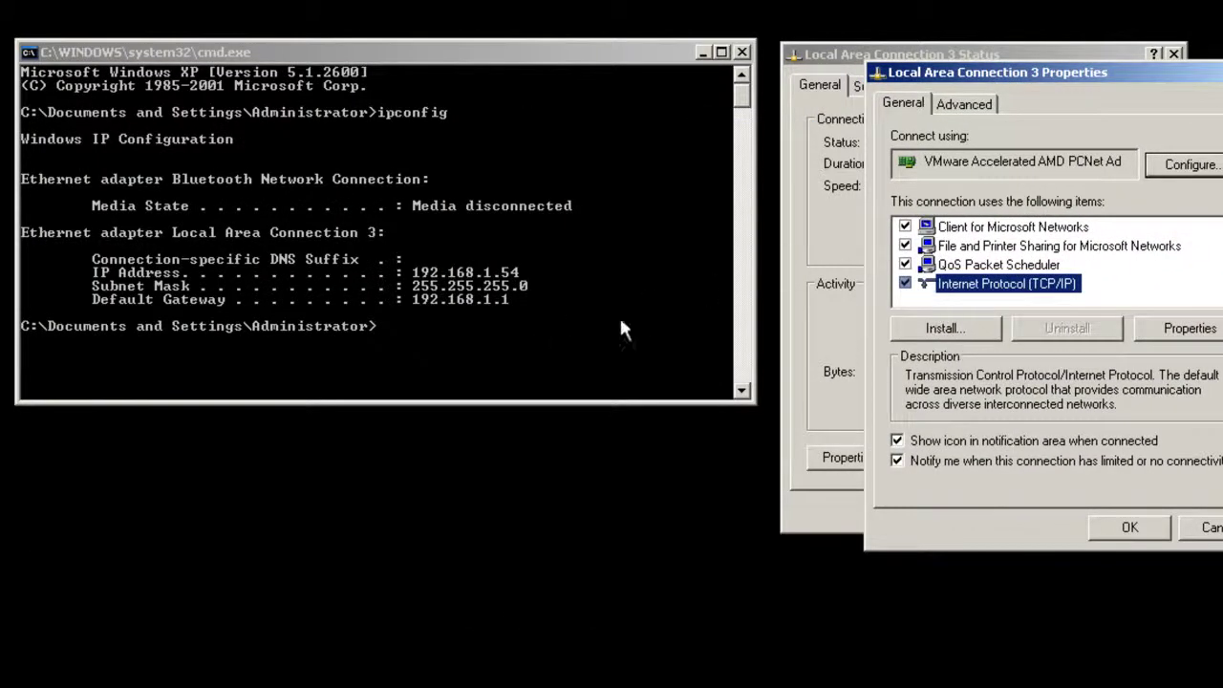
pyautogui.doubleClick(1049, 286)
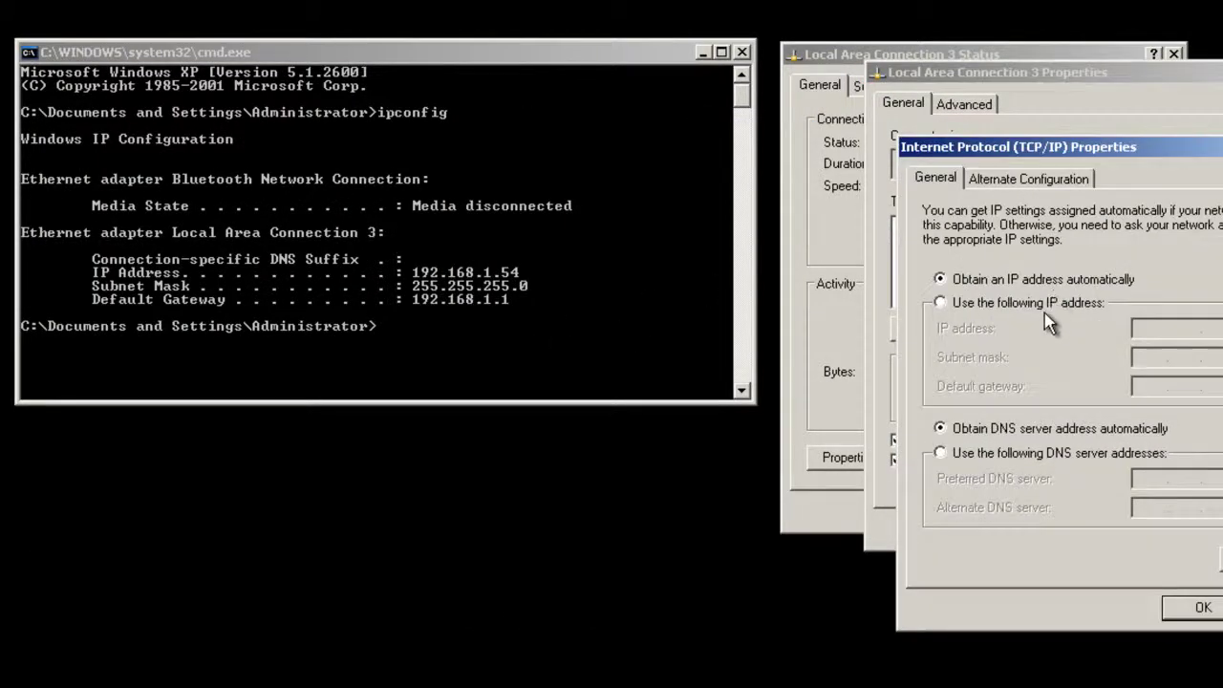
pyautogui.moveTo(1008, 140); pyautogui.dragTo(673, 40)
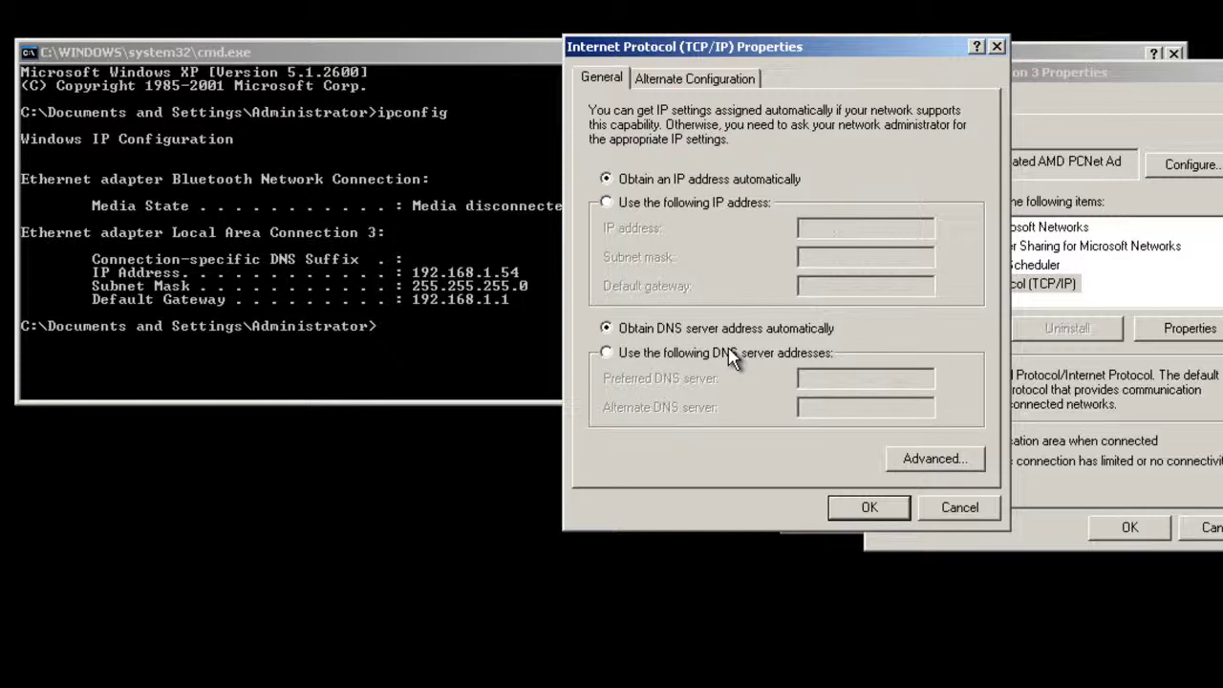
# Switch the connection from automatic addressing to a manual IP address of 192.168.1.50.
pyautogui.click(712, 204)
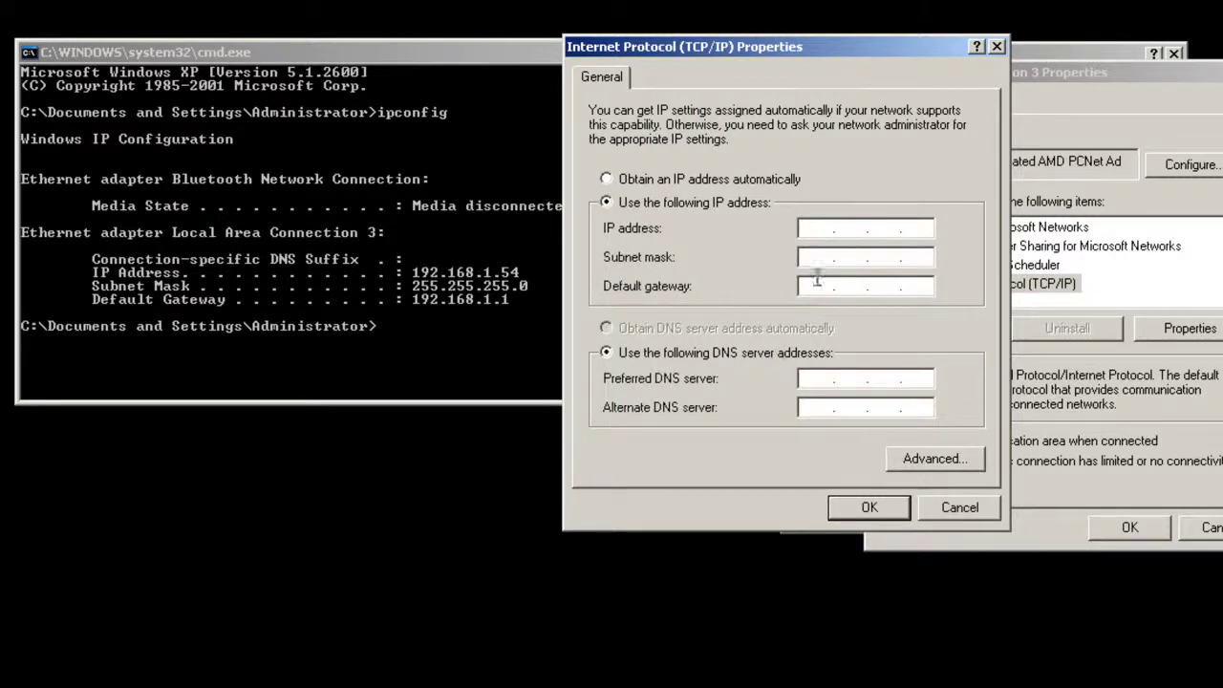
pyautogui.click(805, 229)
pyautogui.write('192 . 168 . 1 .')
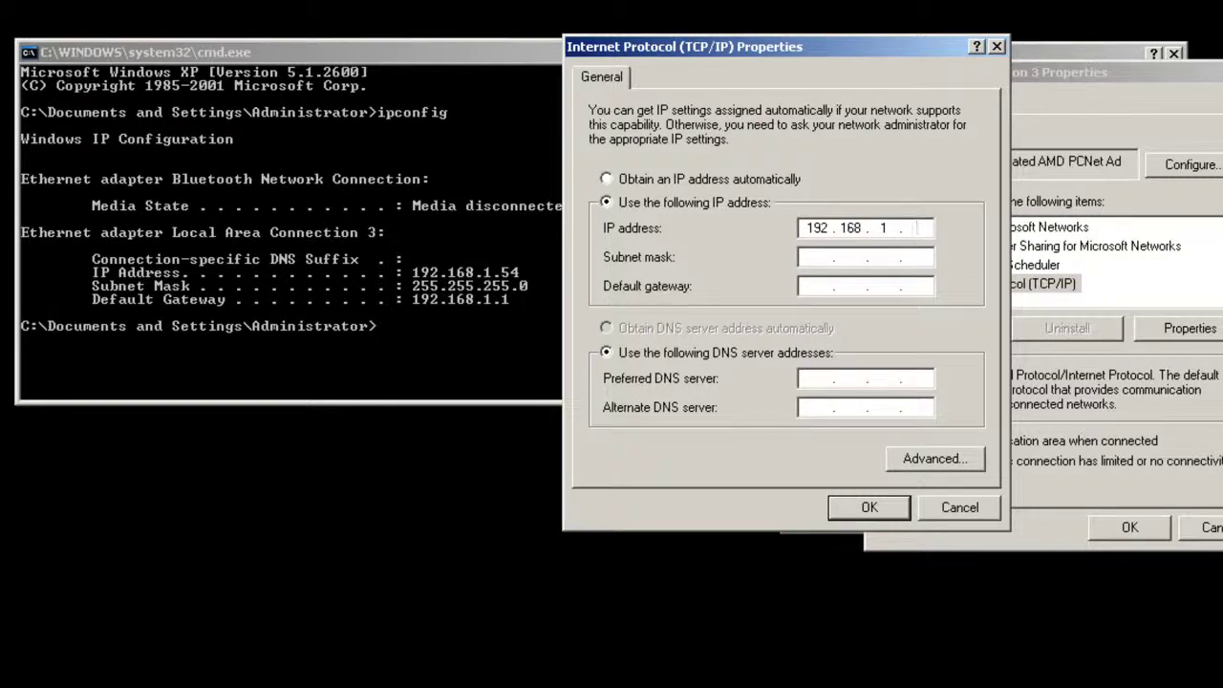
pyautogui.write('50')
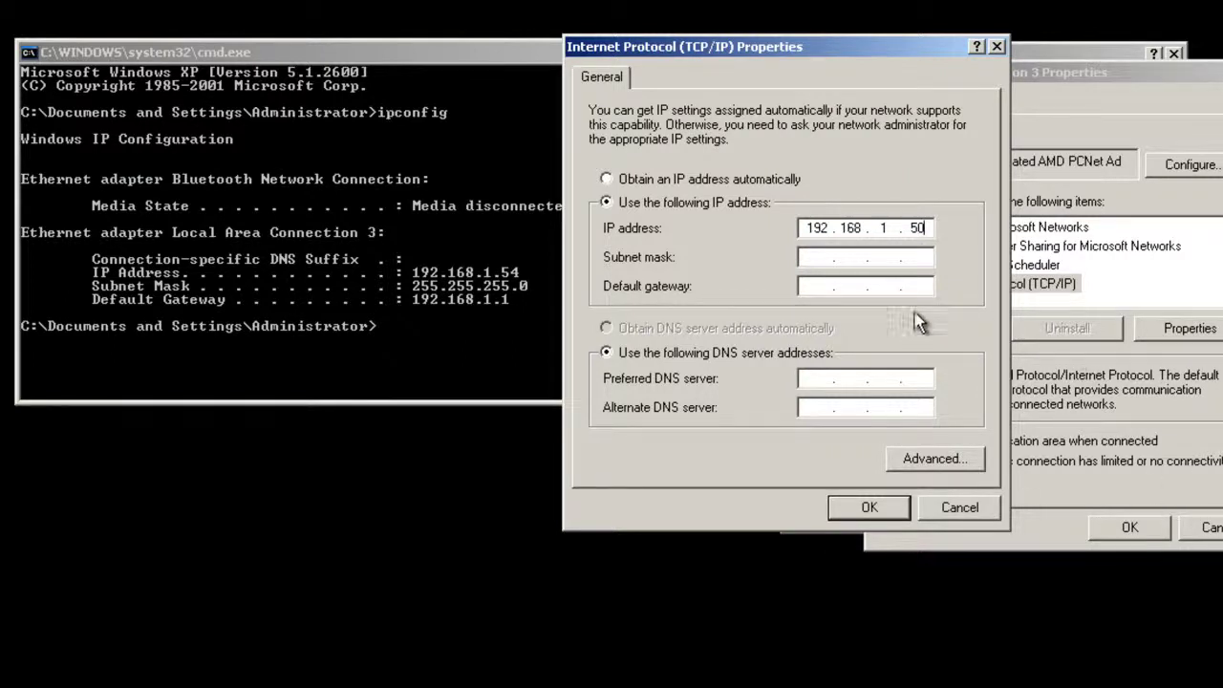
# Fill in the subnet mask for the manual address as 255.255.255.0.
pyautogui.click(820, 264)
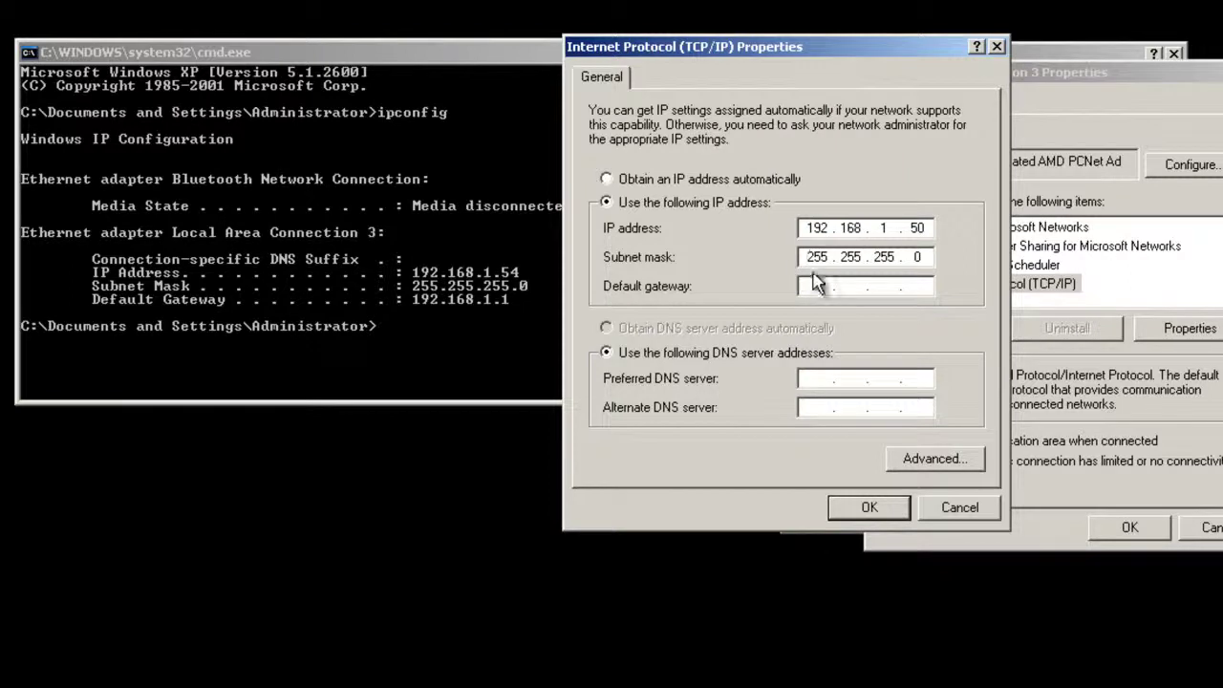
pyautogui.doubleClick(817, 257)
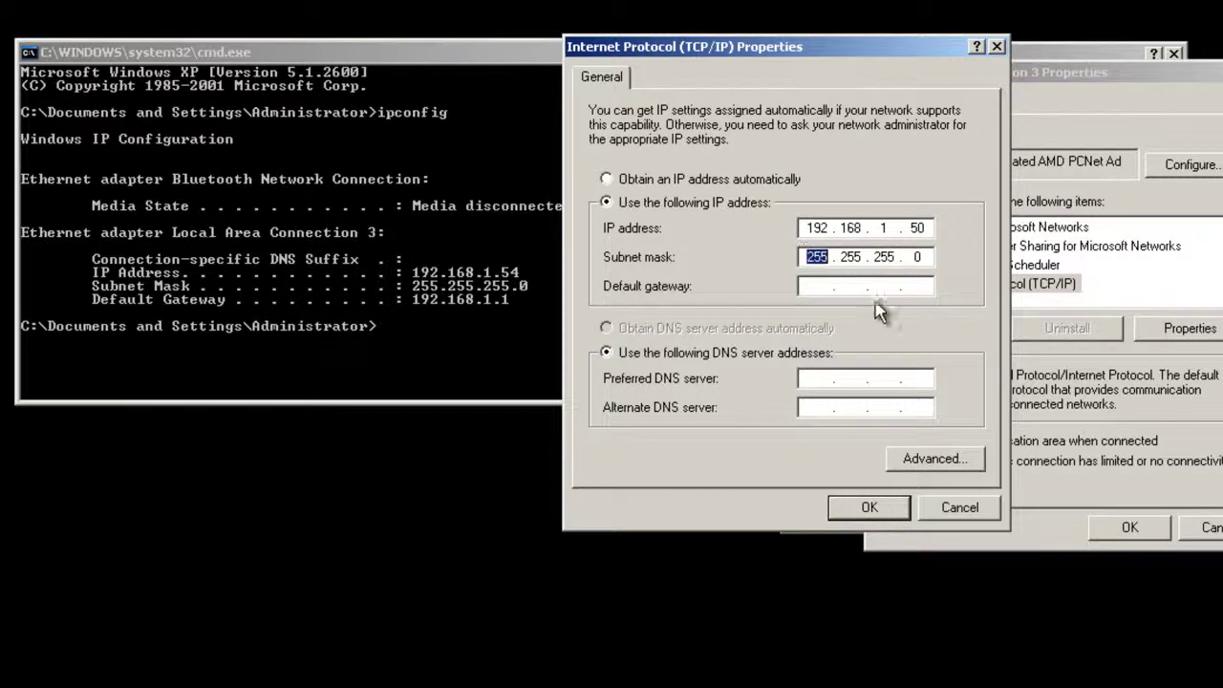
pyautogui.click(846, 256)
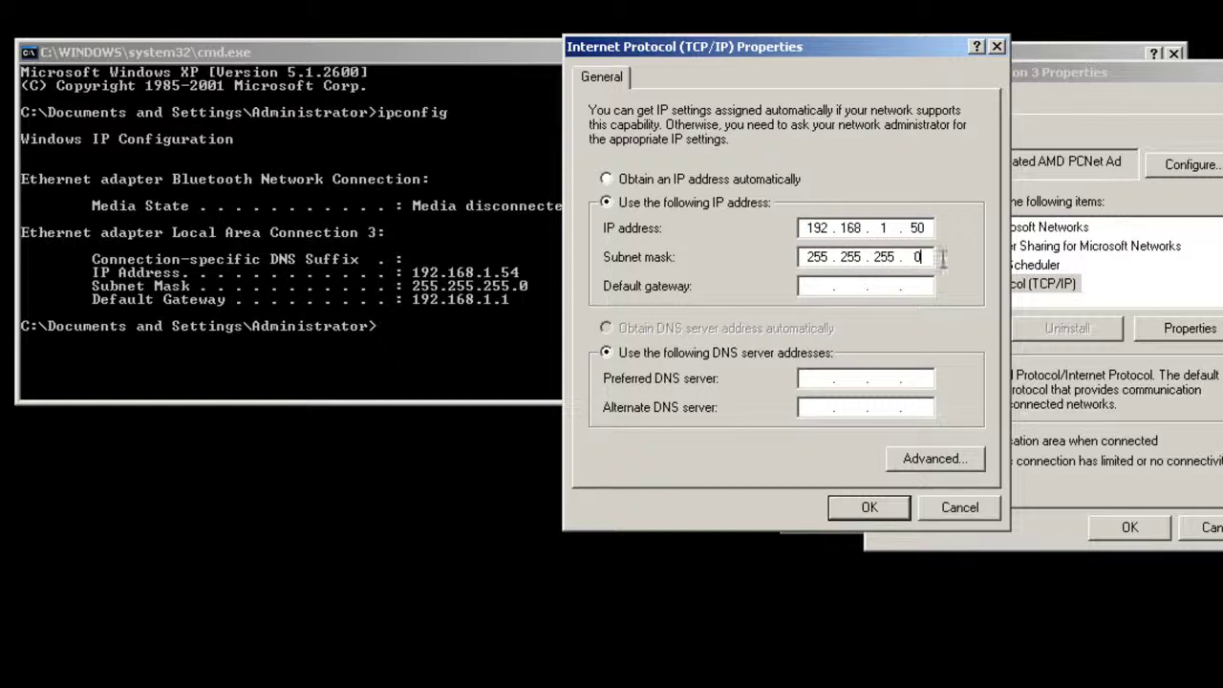
pyautogui.doubleClick(817, 256)
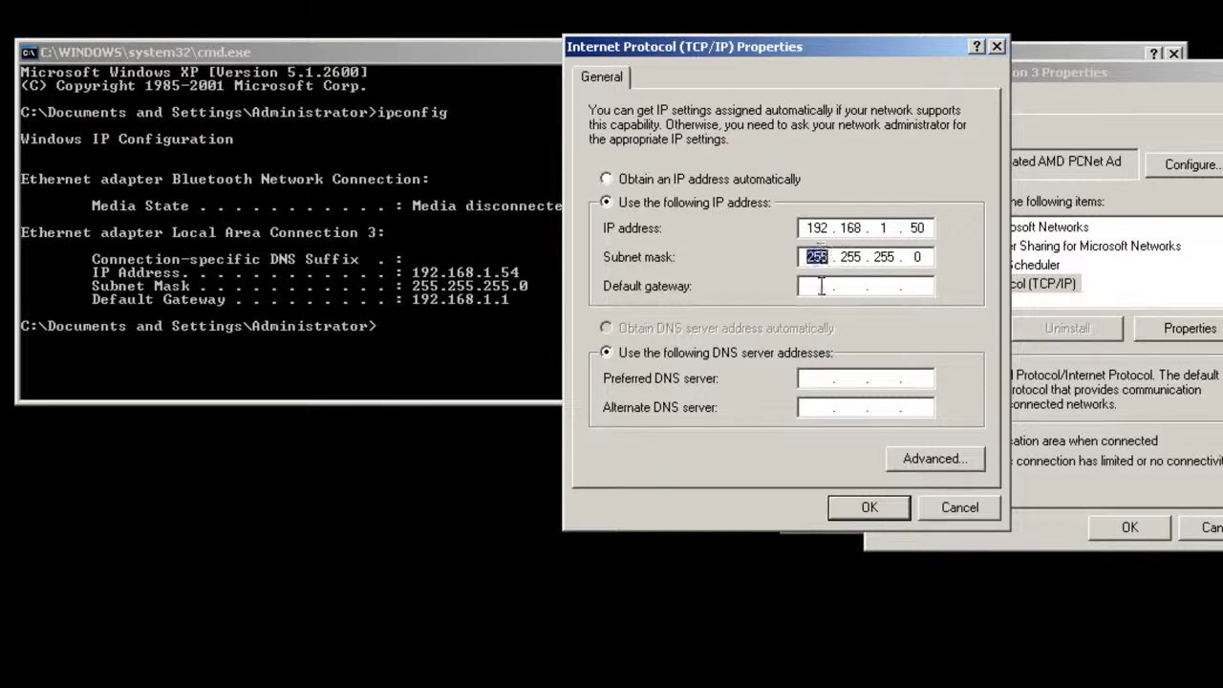
# Fill in the default gateway for the manual address as 192.168.1.1.
pyautogui.click(817, 286)
pyautogui.write('192 . 168 . ')
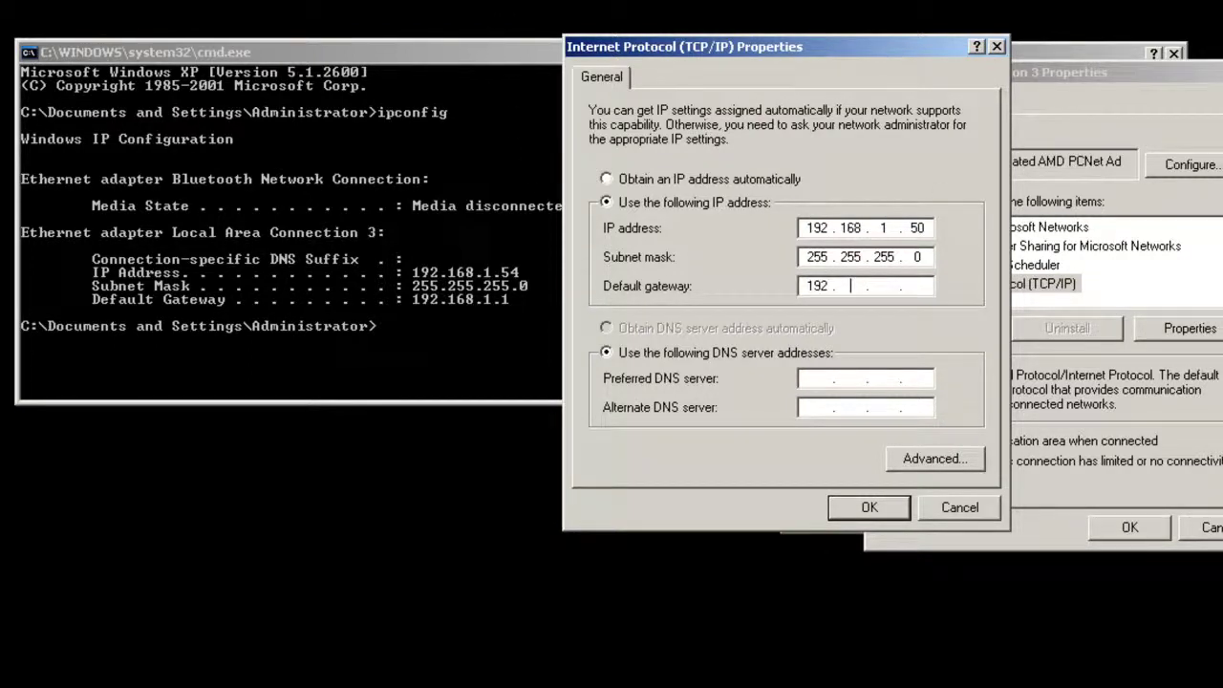
pyautogui.write('1')
pyautogui.write('.1')
# Enter 192.168.1.1 as the preferred DNS server, leaving the alternate DNS server empty.
pyautogui.click(835, 384)
pyautogui.write('192 . 168 . 1 . 2')
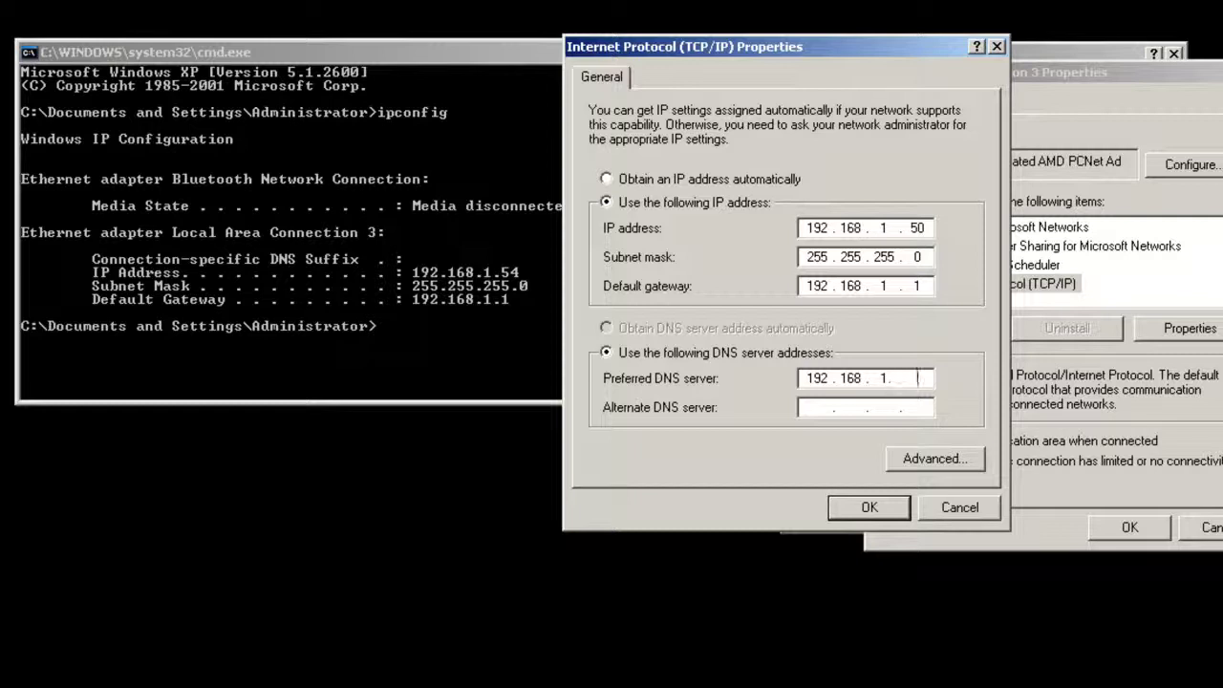
pyautogui.press('BackSpace')
pyautogui.write('1')
# Mark the network portion of the IP address in the ipconfig output, clear the selection and return to the TCP/IP properties.
pyautogui.rightClick(544, 285)
pyautogui.click(565, 296)
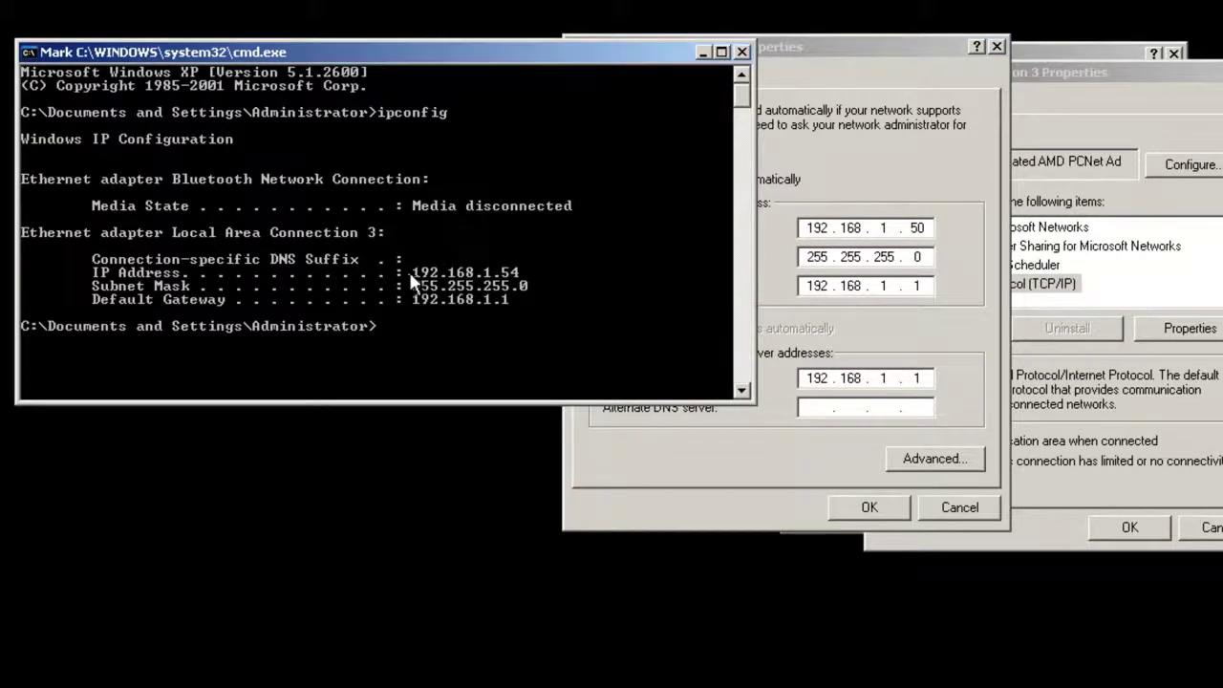
pyautogui.moveTo(409, 271); pyautogui.dragTo(493, 275)
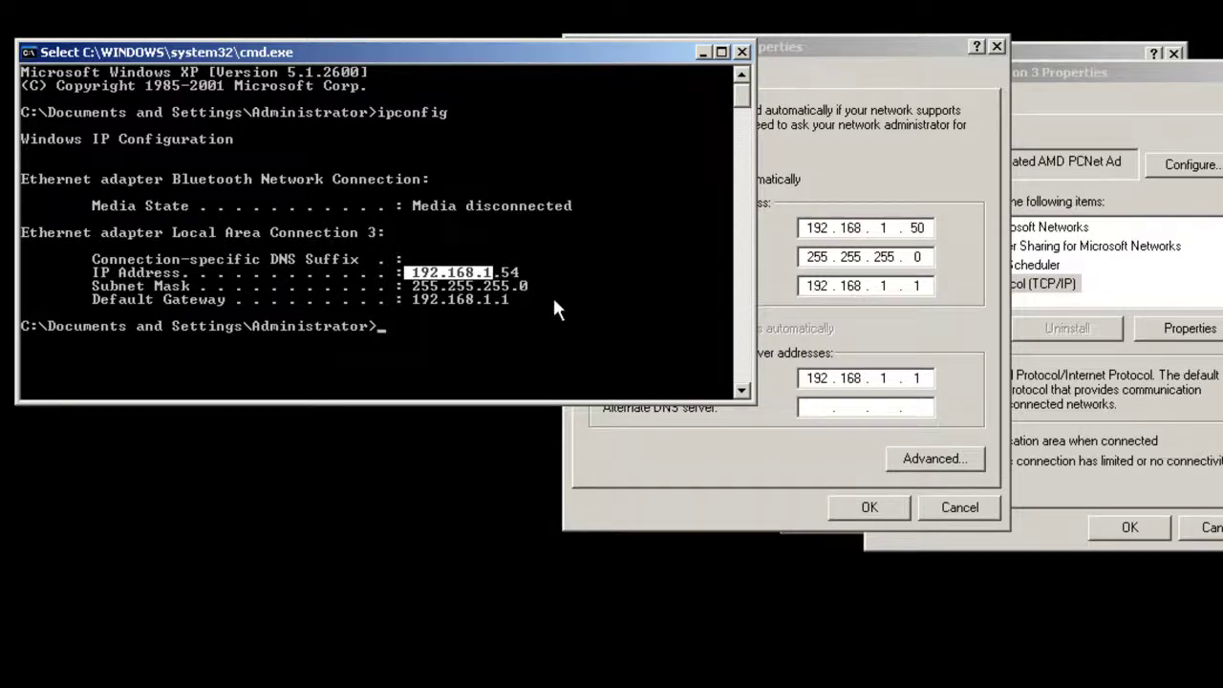
pyautogui.click(522, 294)
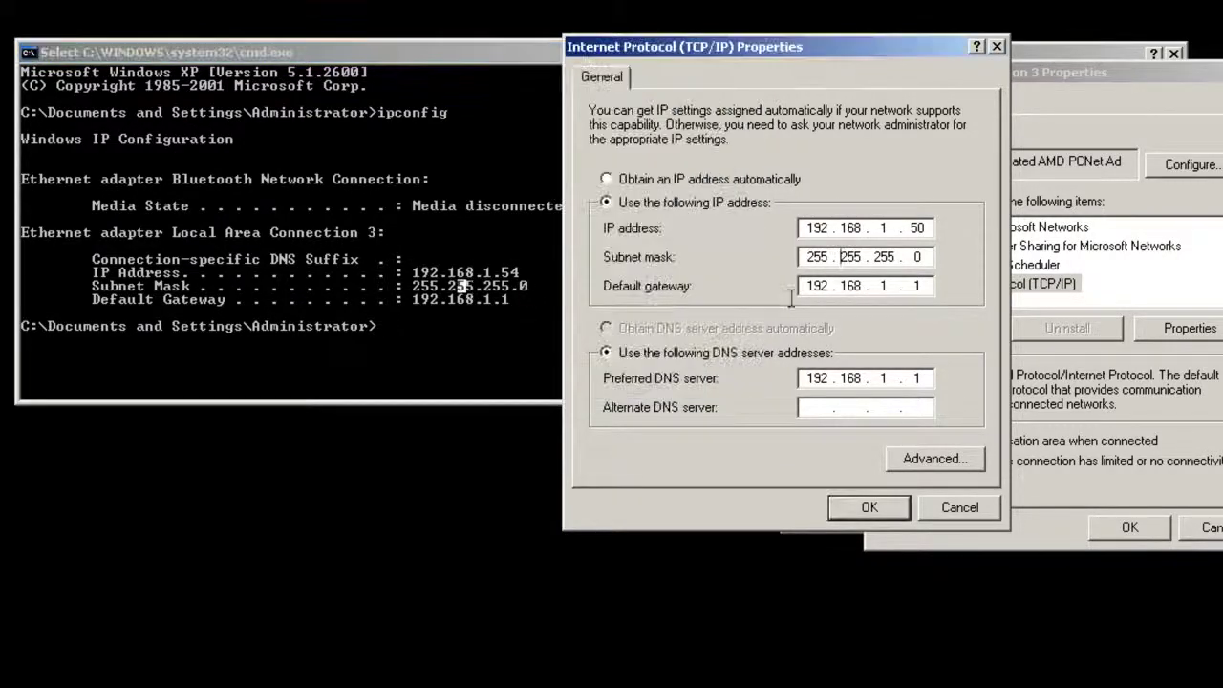
pyautogui.click(524, 299)
pyautogui.click(567, 313)
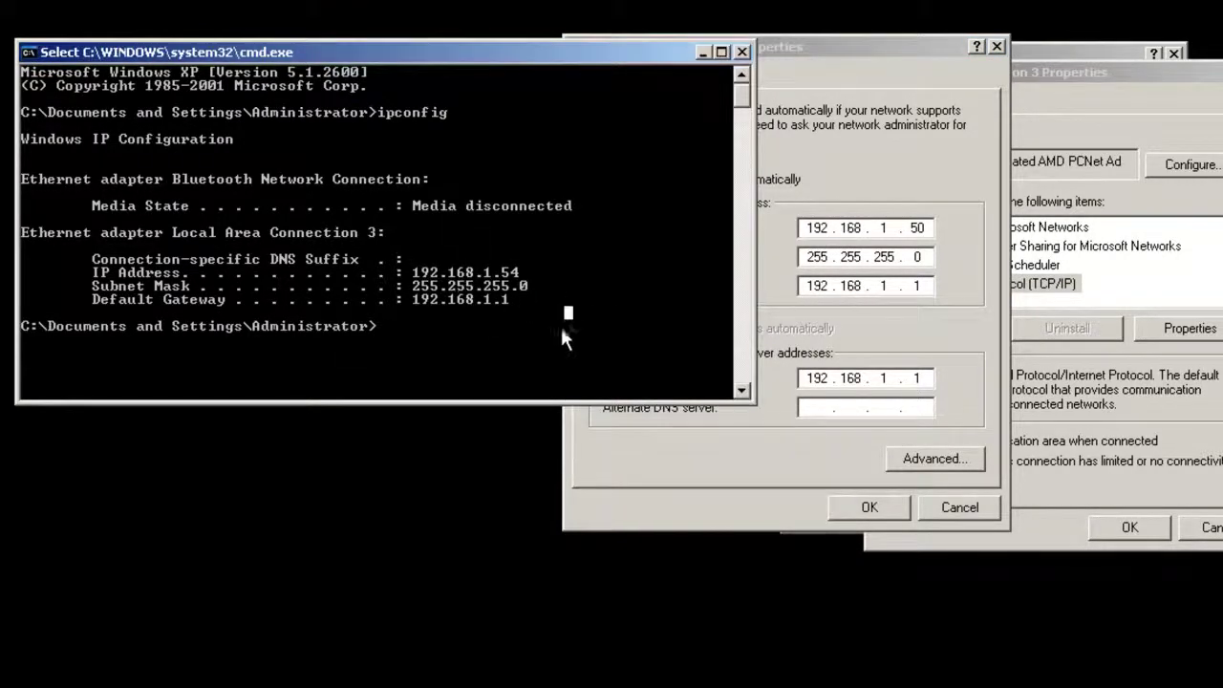
pyautogui.press('Escape')
pyautogui.click(813, 250)
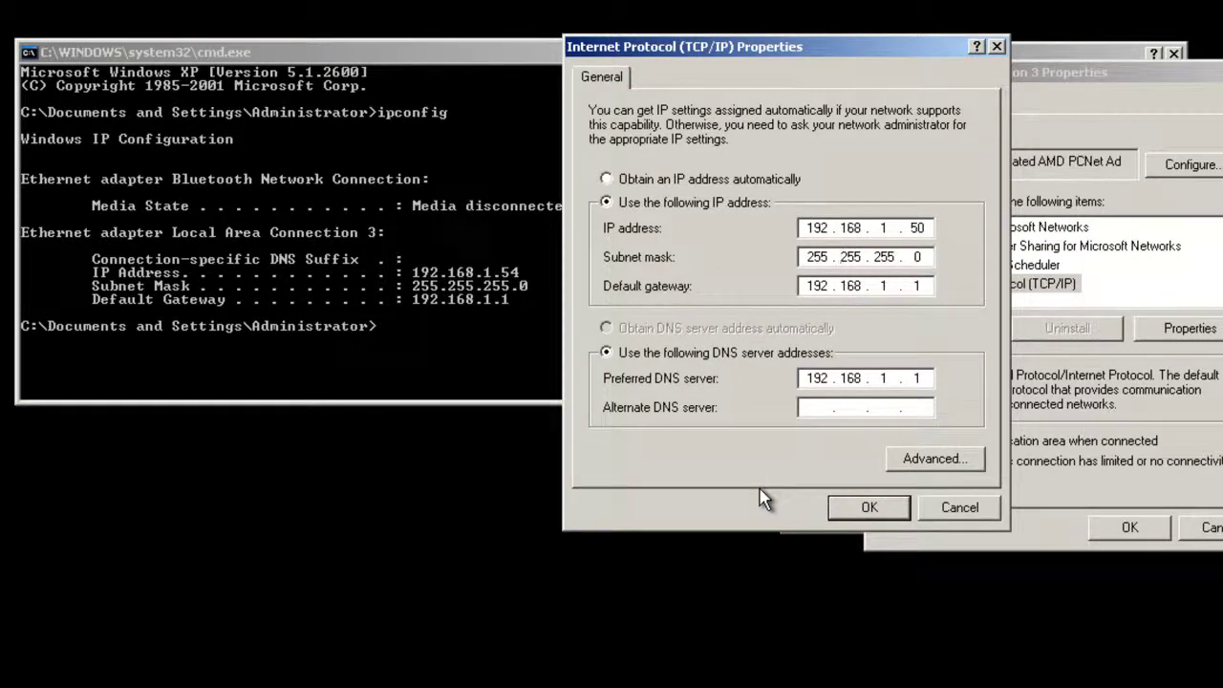
# Apply the static TCP/IP settings, then close the connection's properties and status windows and the command prompt.
pyautogui.click(872, 509)
pyautogui.click(1129, 529)
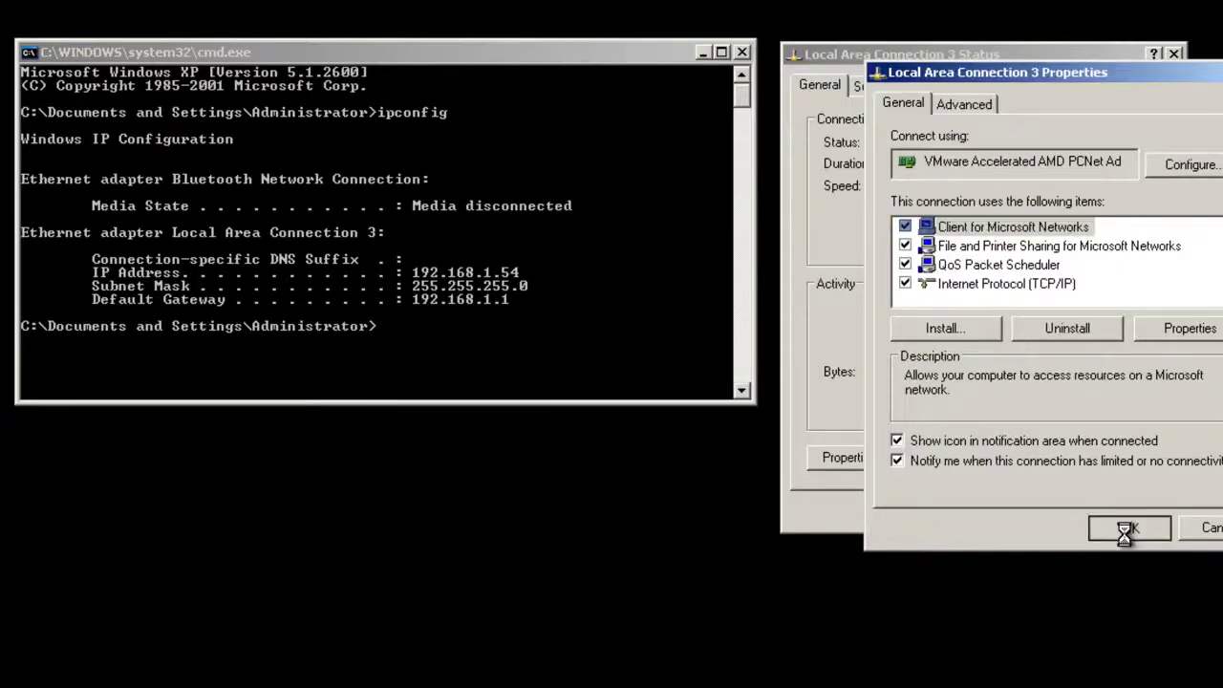
pyautogui.click(1118, 509)
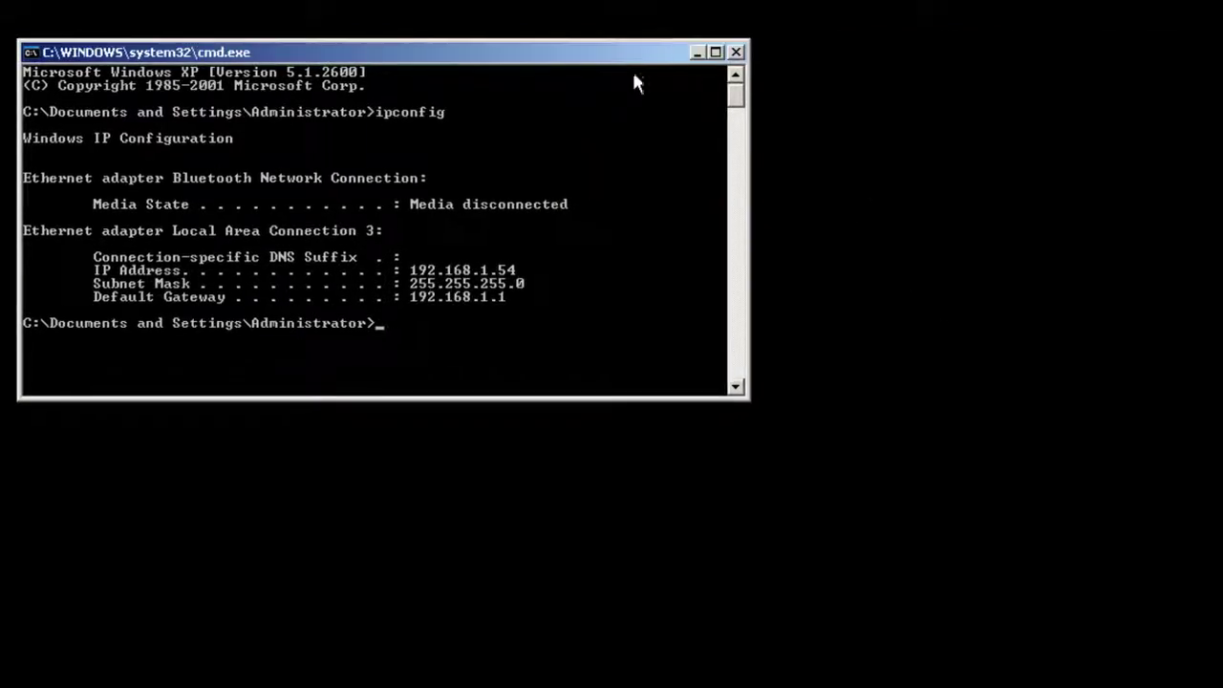
pyautogui.click(736, 51)
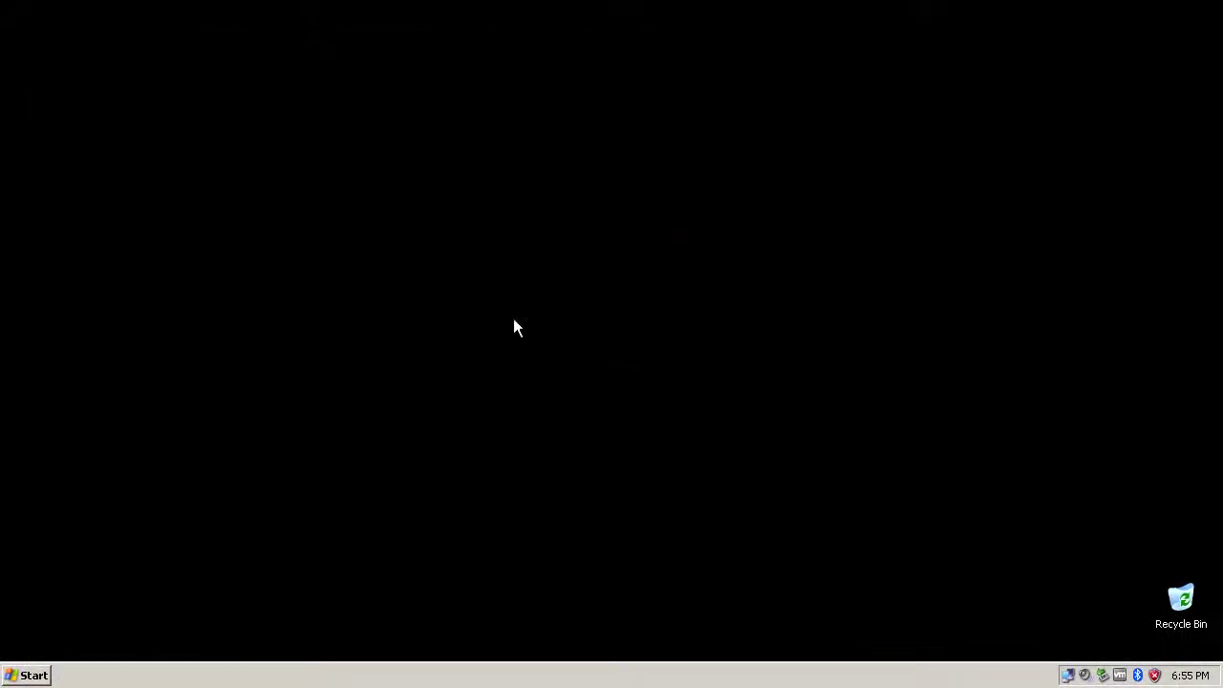
# Test internet access by loading google.de in a maximized Internet Explorer window, then close the browser.
pyautogui.click(45, 675)
pyautogui.click(115, 293)
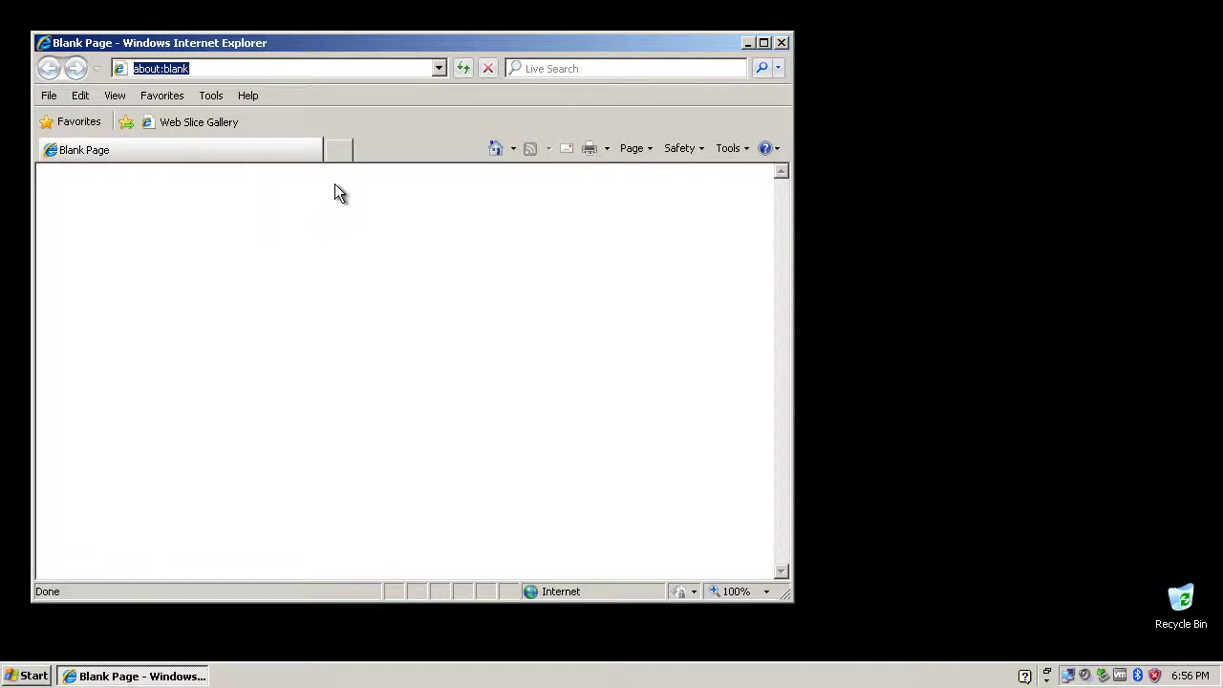
pyautogui.write('google.de')
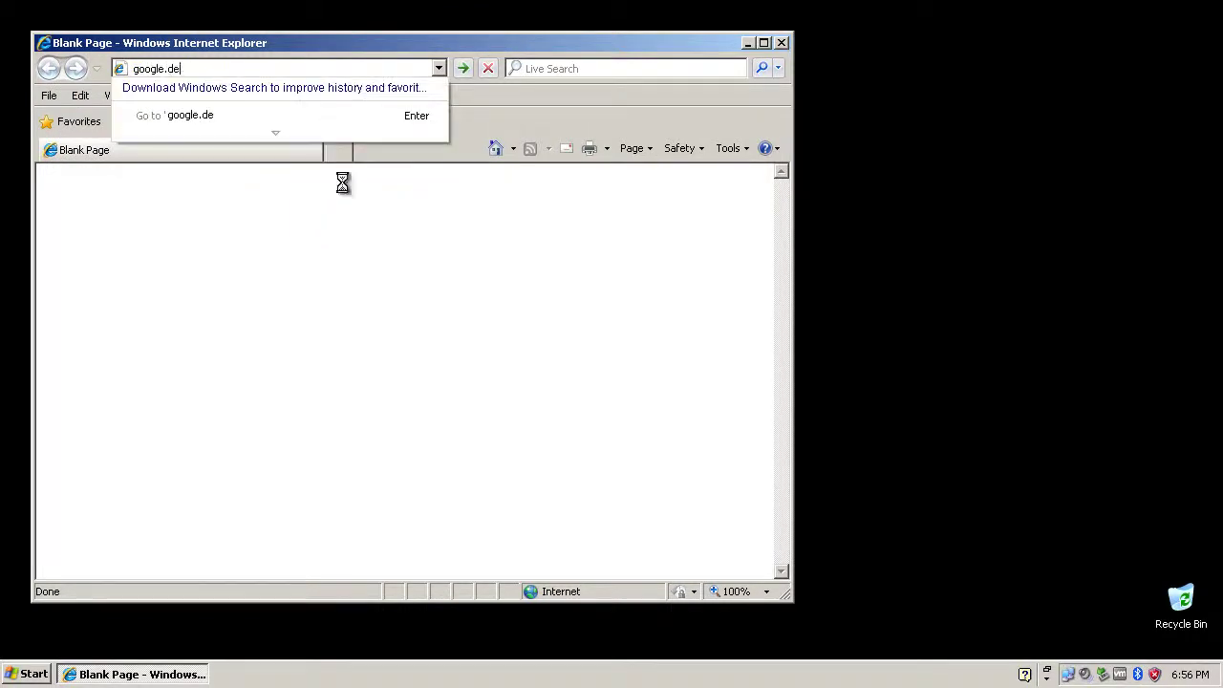
pyautogui.press('Return')
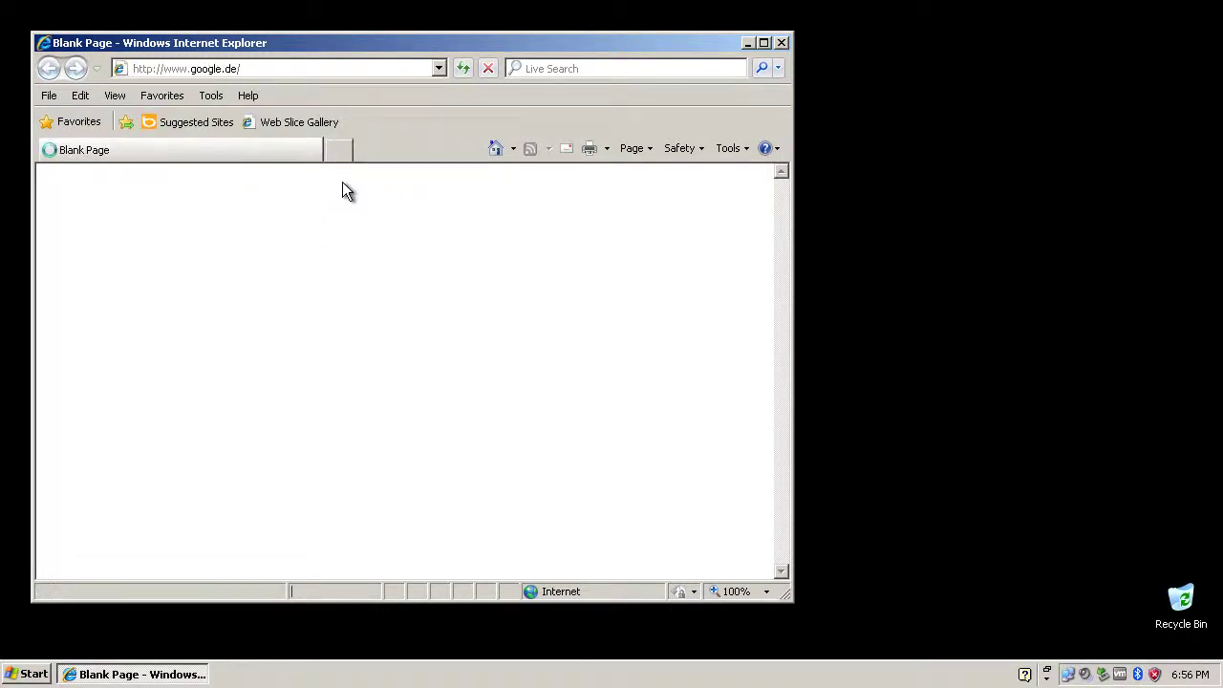
pyautogui.doubleClick(636, 49)
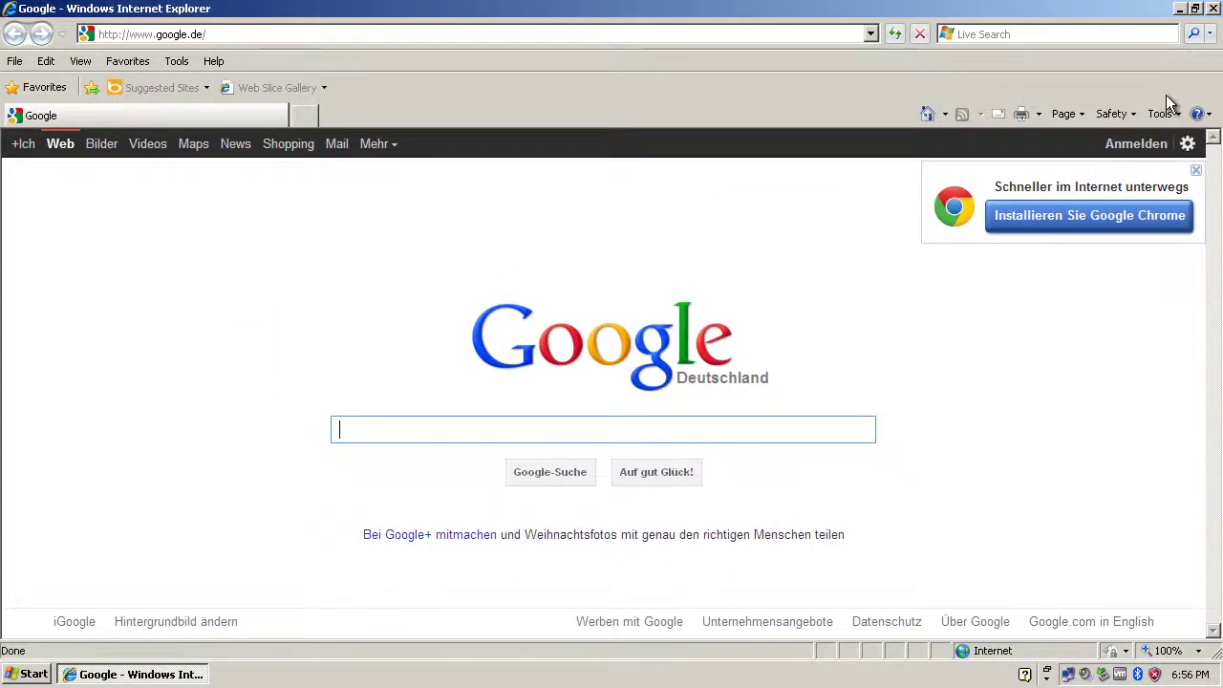
pyautogui.click(1213, 8)
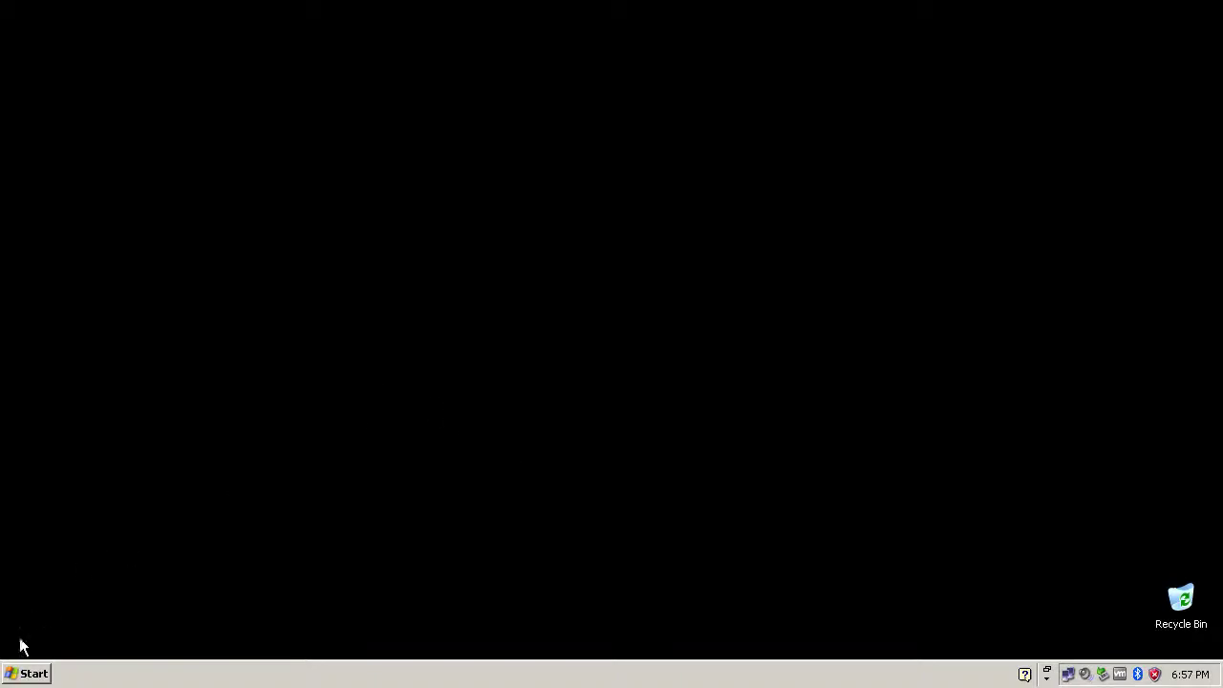
# Try to view the workgroup computers from My Network Places.
pyautogui.click(24, 673)
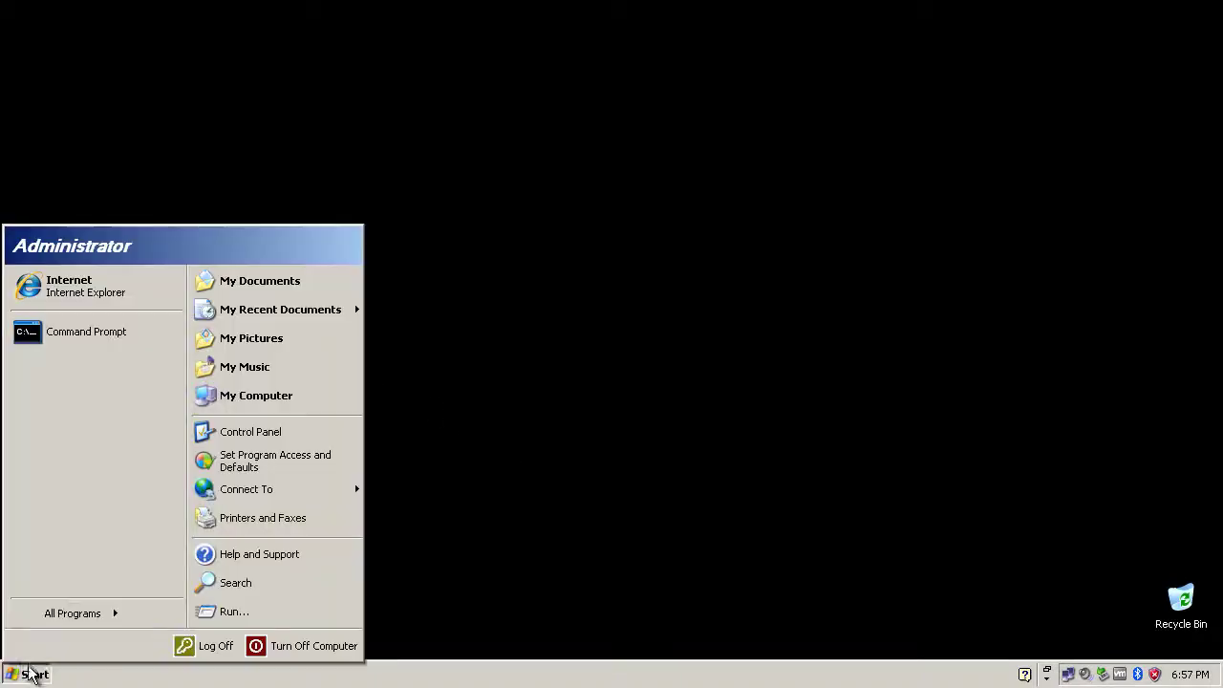
pyautogui.click(311, 396)
pyautogui.click(735, 145)
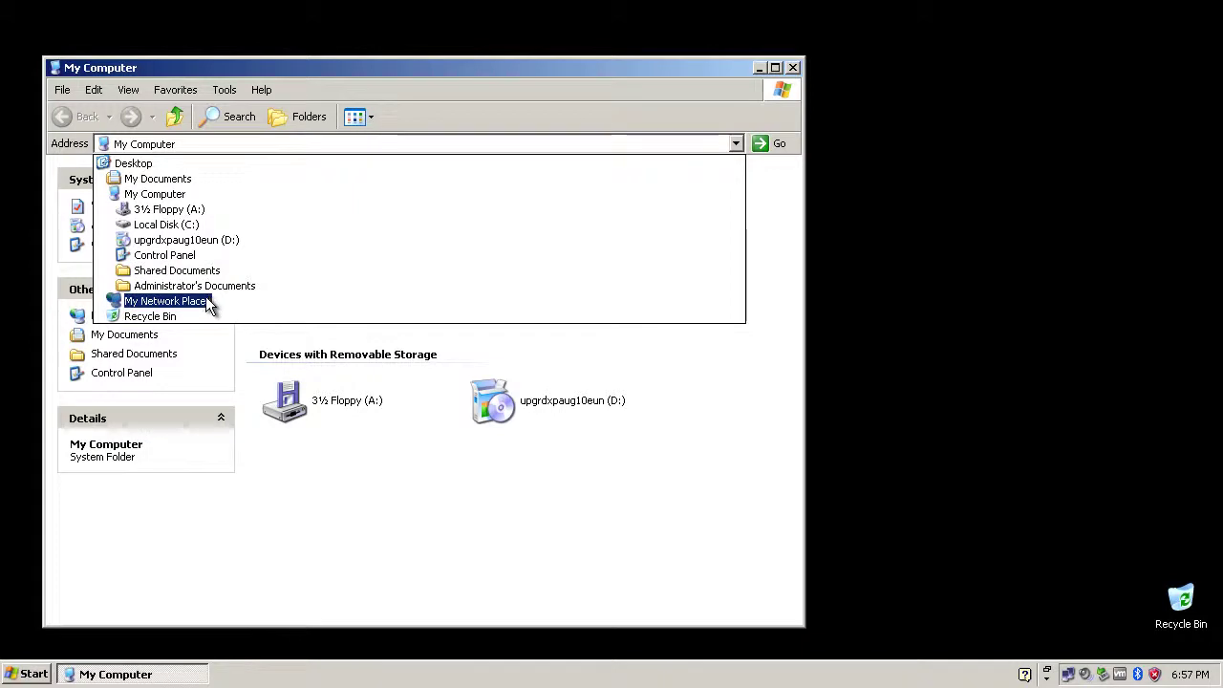
pyautogui.click(165, 301)
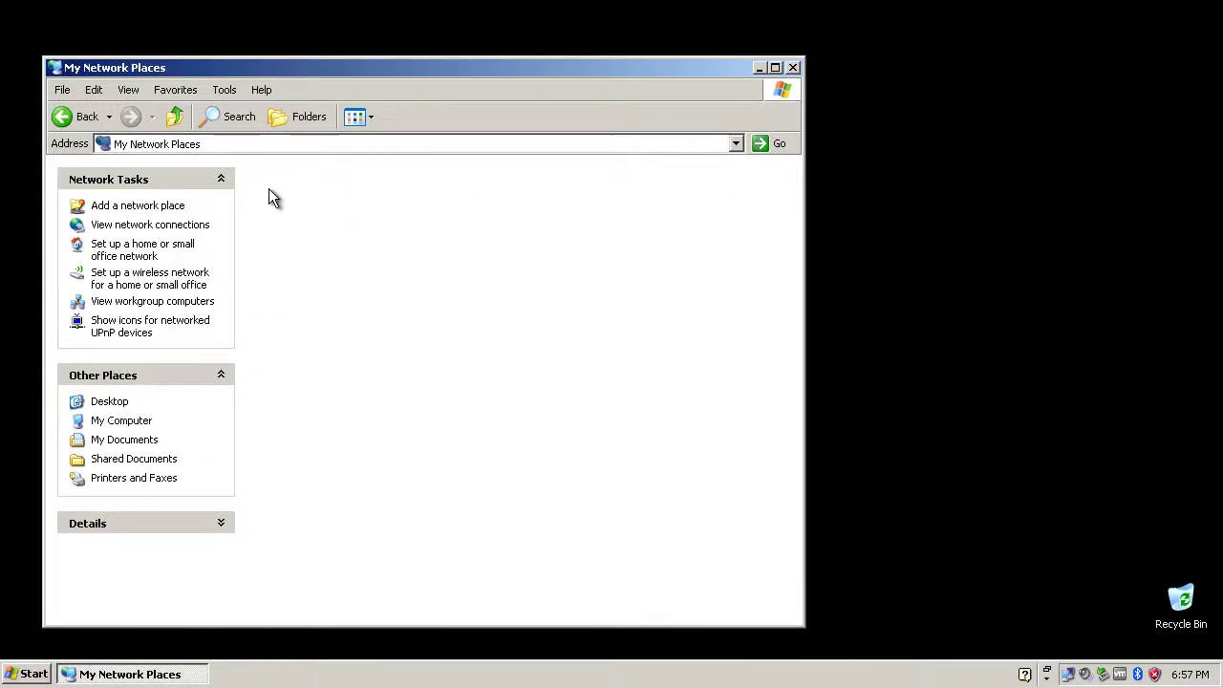
pyautogui.moveTo(308, 177); pyautogui.dragTo(413, 266)
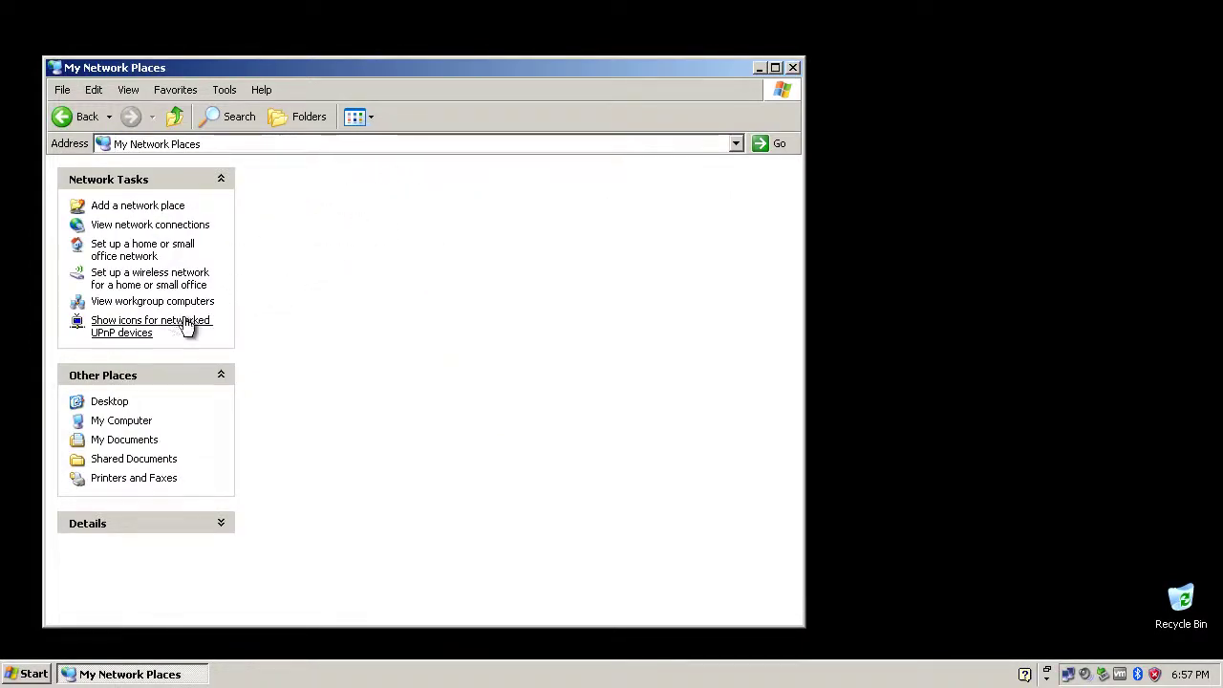
pyautogui.click(156, 301)
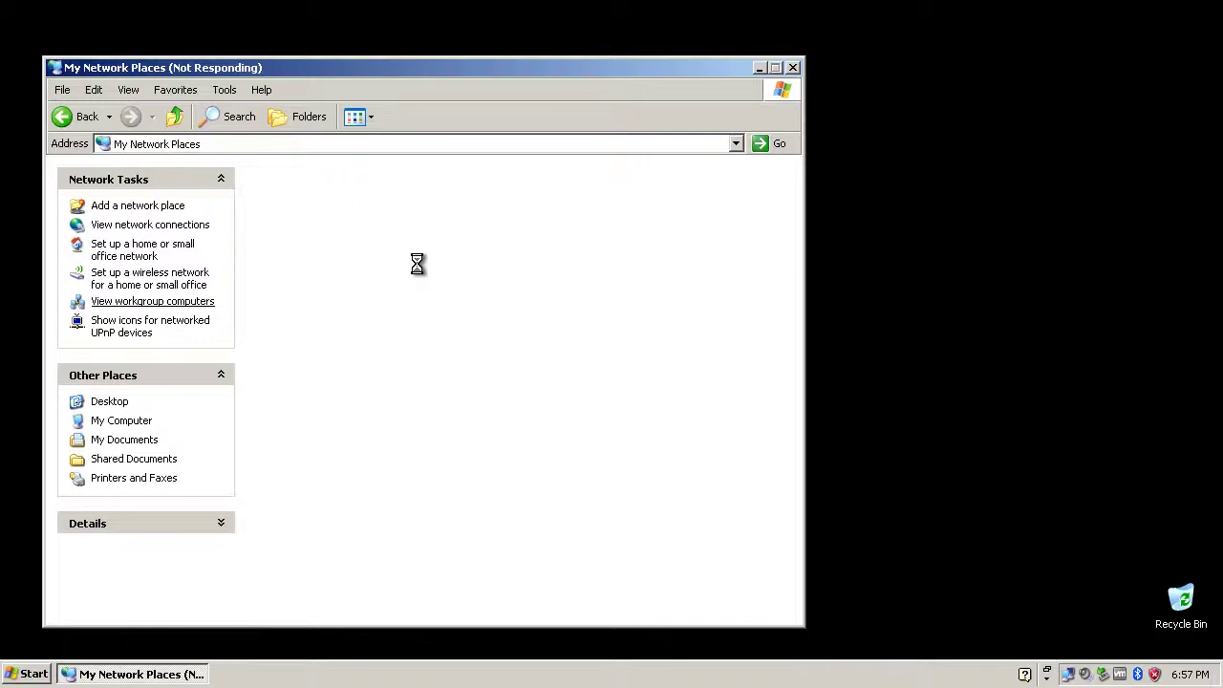
# Close the unresponsive My Network Places window and Task Manager.
pyautogui.click(177, 673)
pyautogui.click(793, 66)
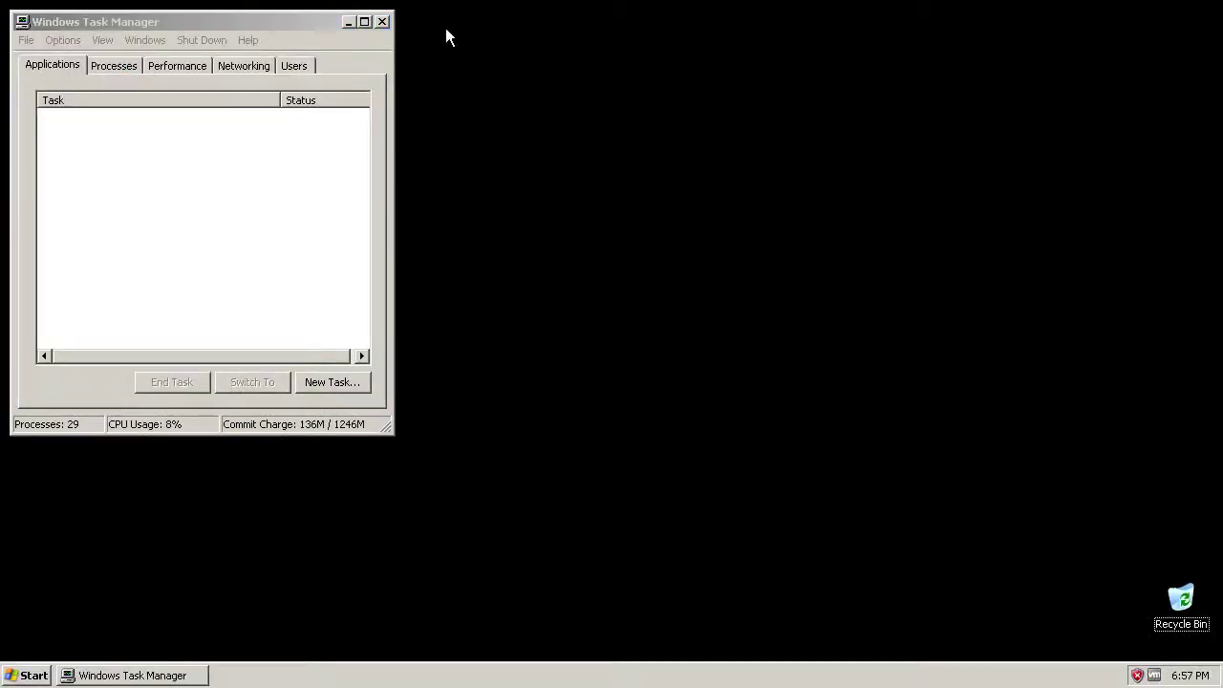
pyautogui.click(383, 21)
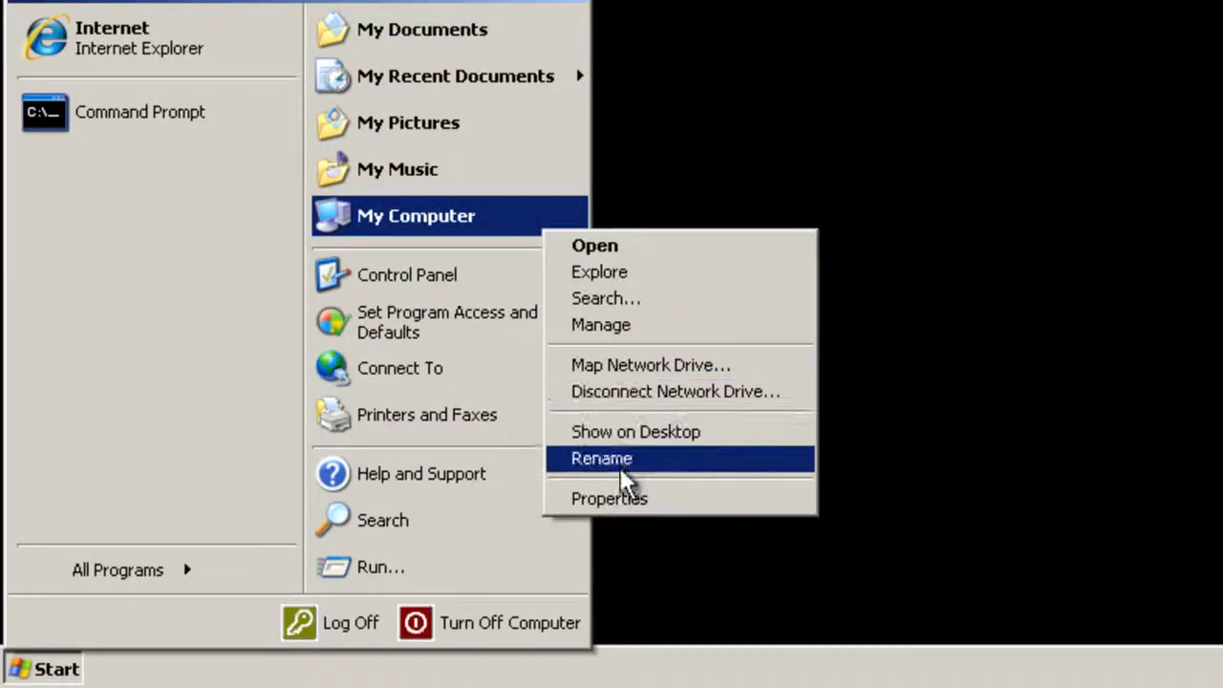
# Open the computer name settings in My Computer's system properties and set the computer name to server-tut.
pyautogui.click(616, 499)
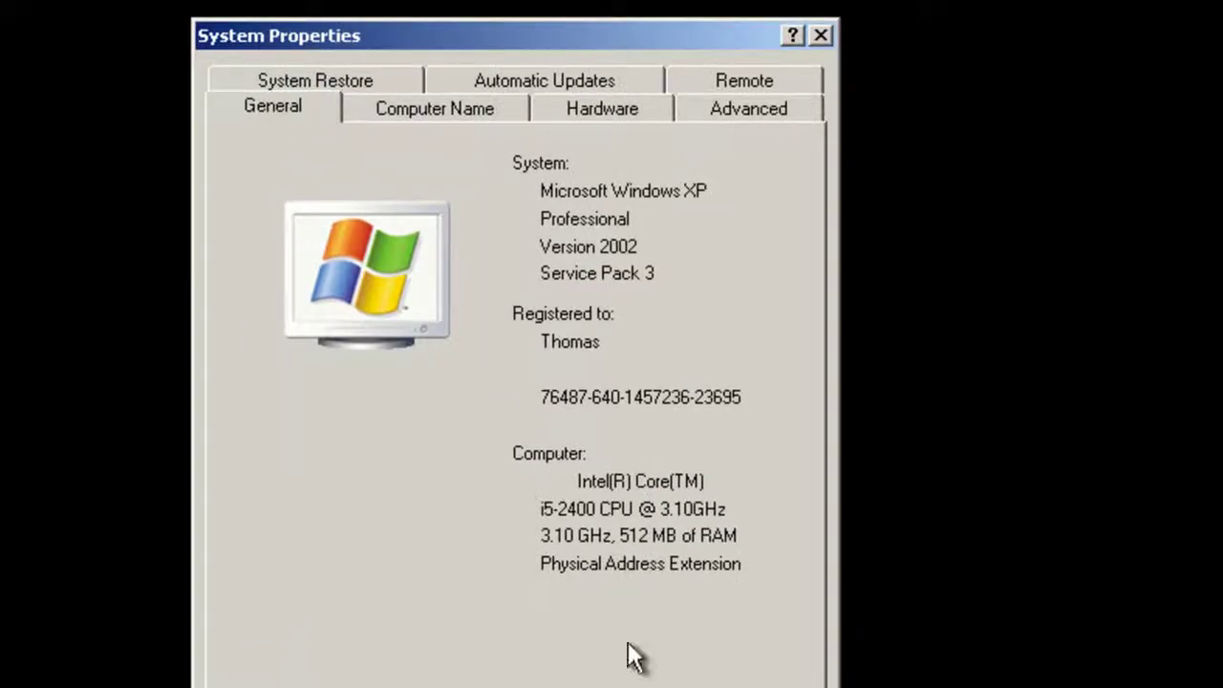
pyautogui.click(503, 119)
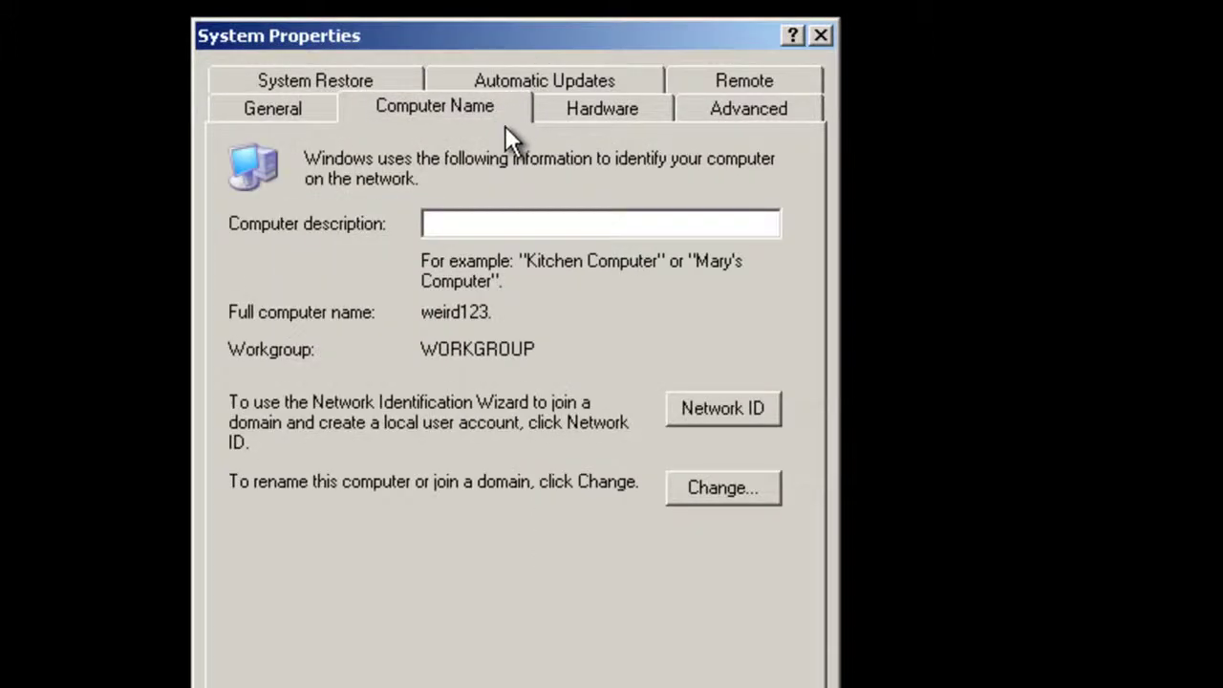
pyautogui.click(685, 501)
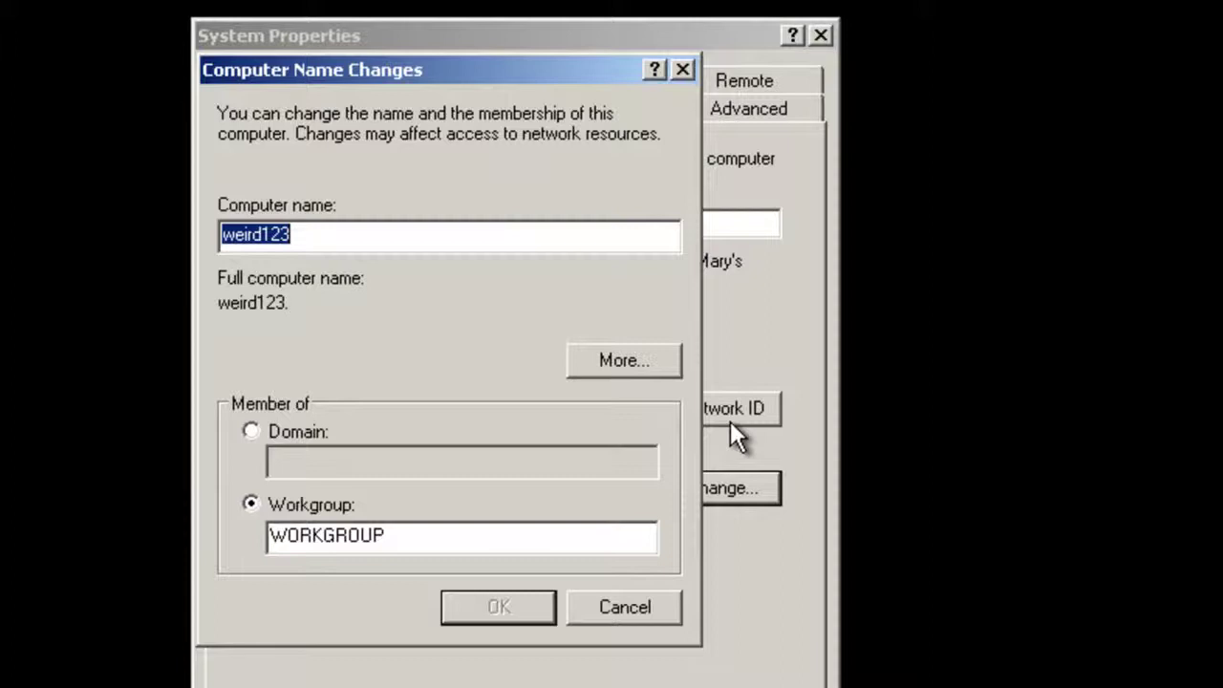
pyautogui.write('server')
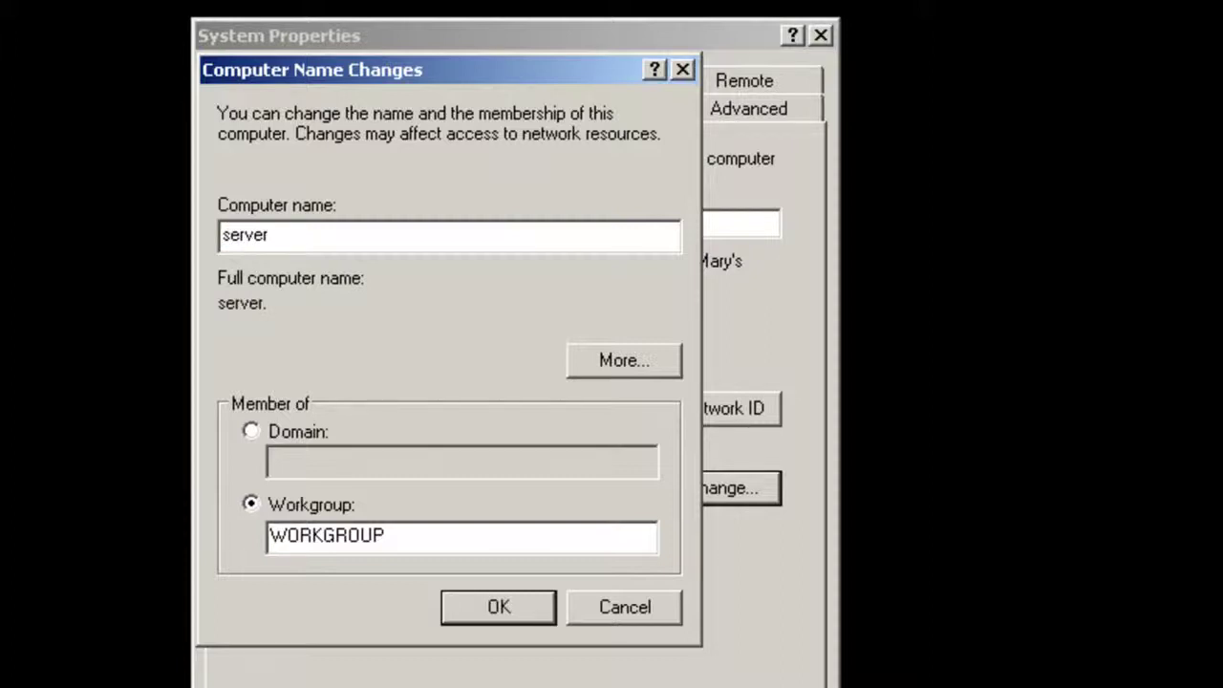
pyautogui.press('Tab')
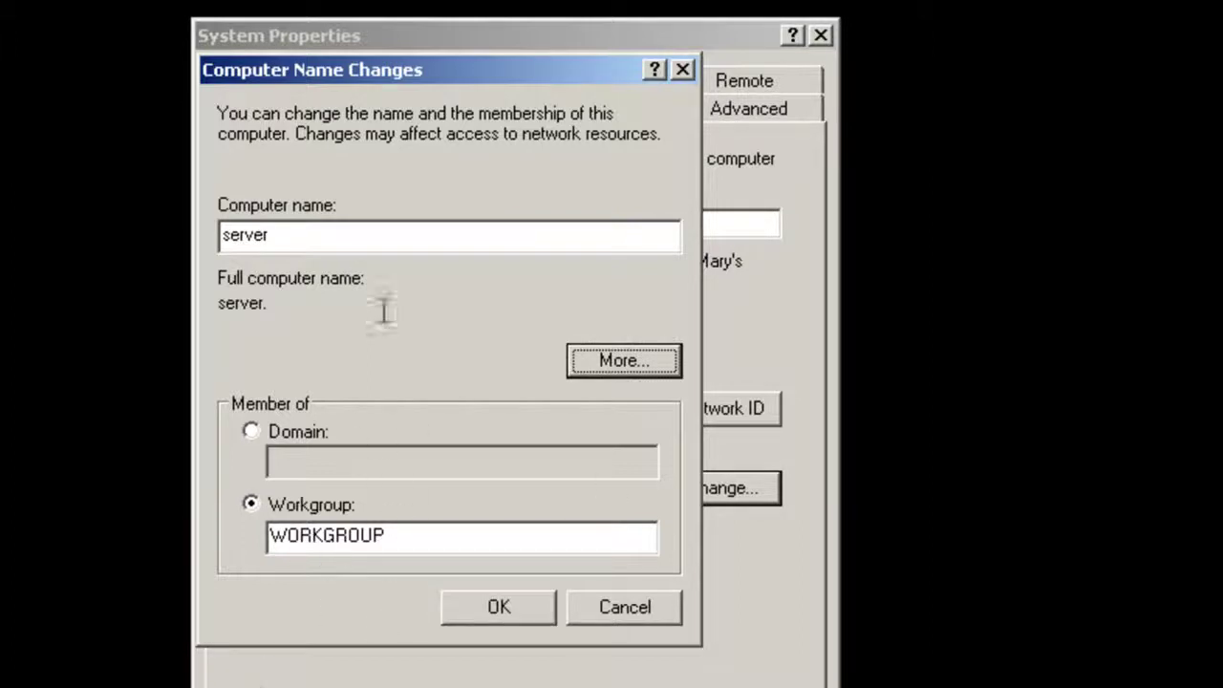
pyautogui.click(347, 237)
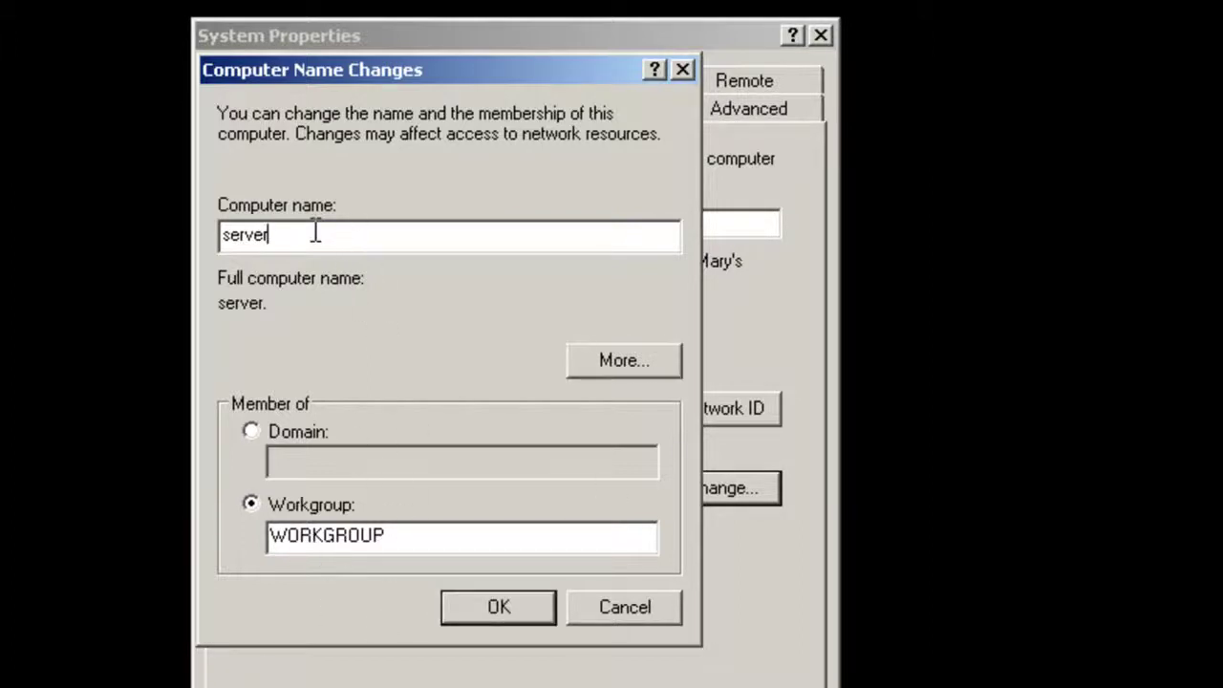
pyautogui.write('-tut')
# Keep WORKGROUP as the workgroup, apply the computer name change and restart the computer.
pyautogui.click(431, 542)
pyautogui.doubleClick(325, 537)
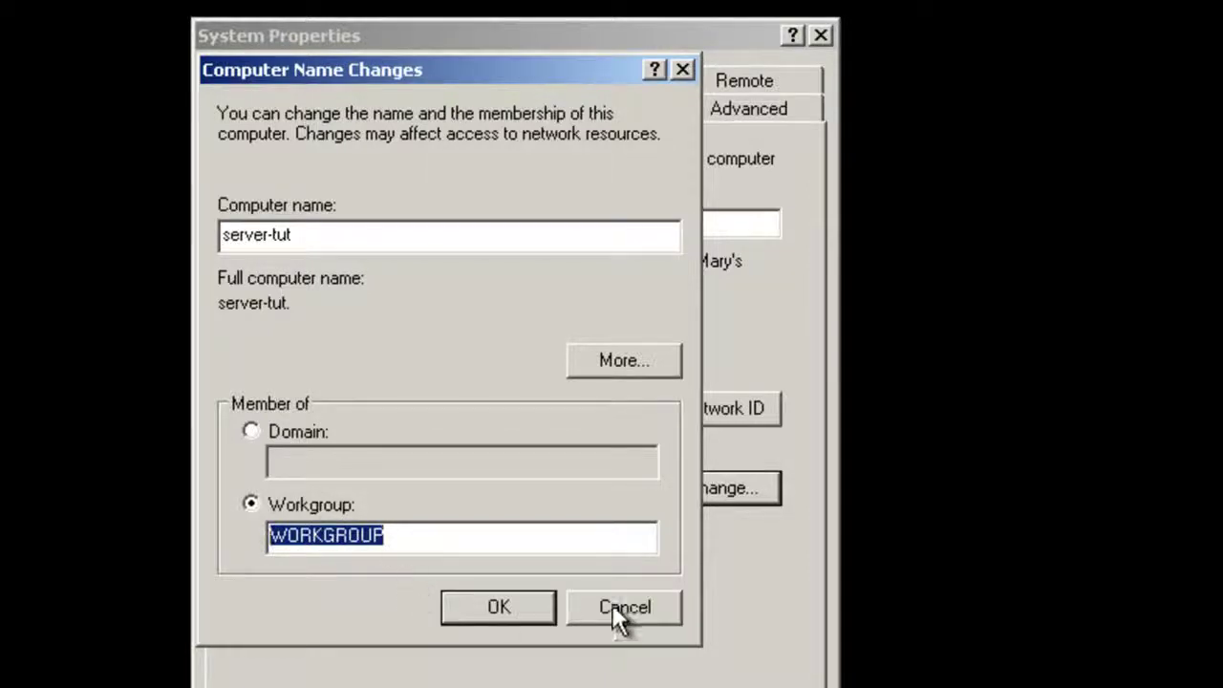
pyautogui.click(531, 608)
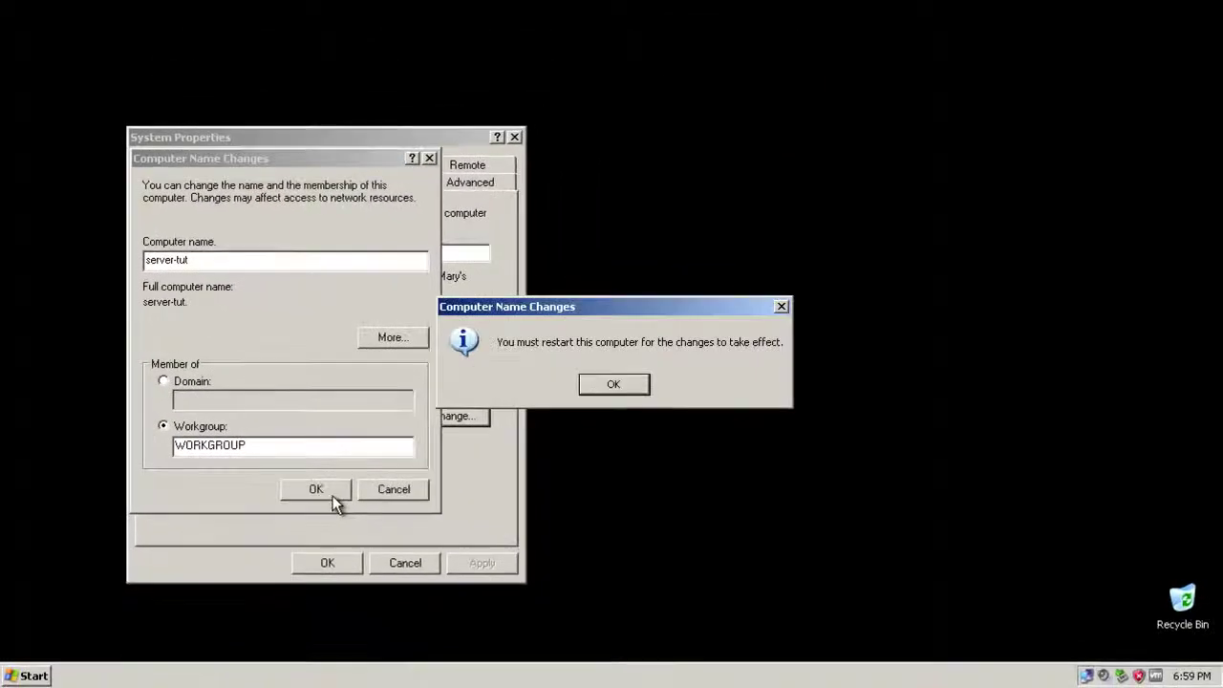
pyautogui.click(601, 389)
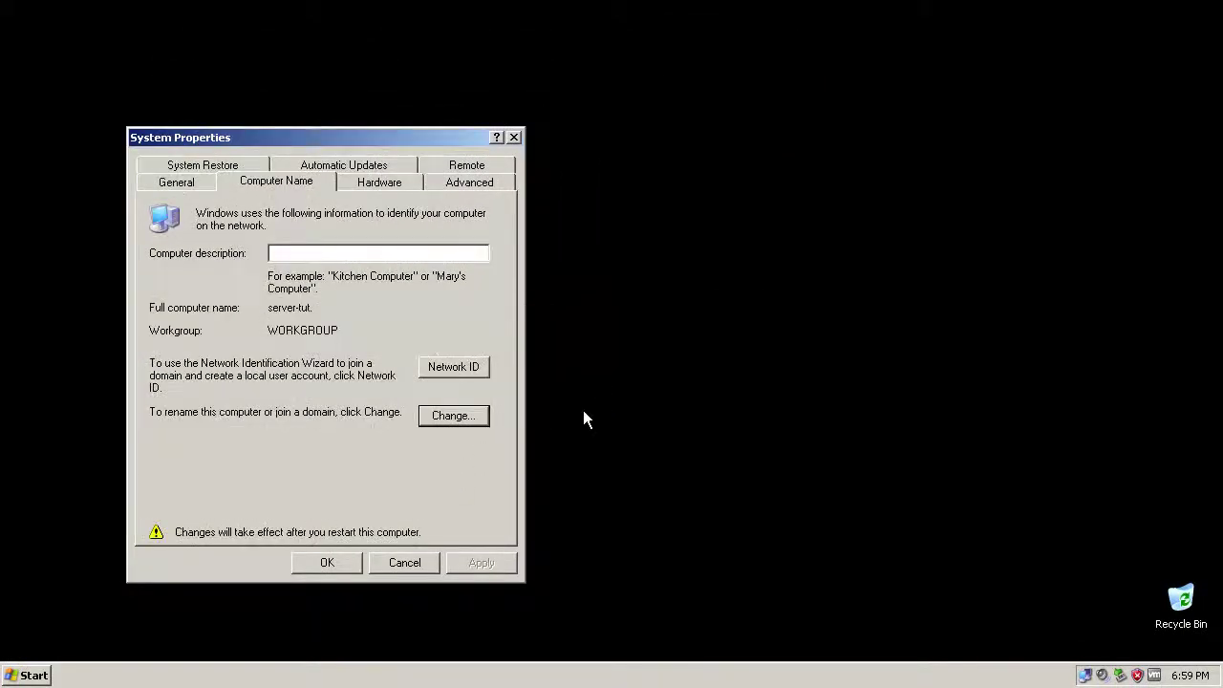
pyautogui.click(315, 568)
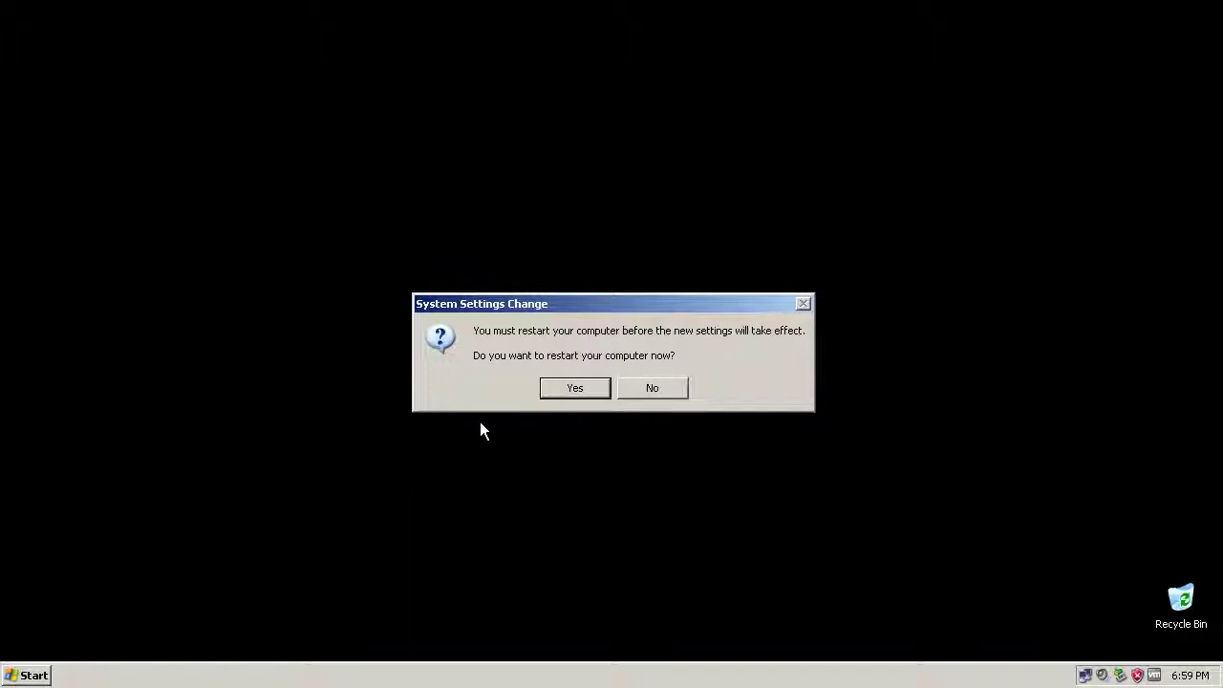
pyautogui.click(556, 392)
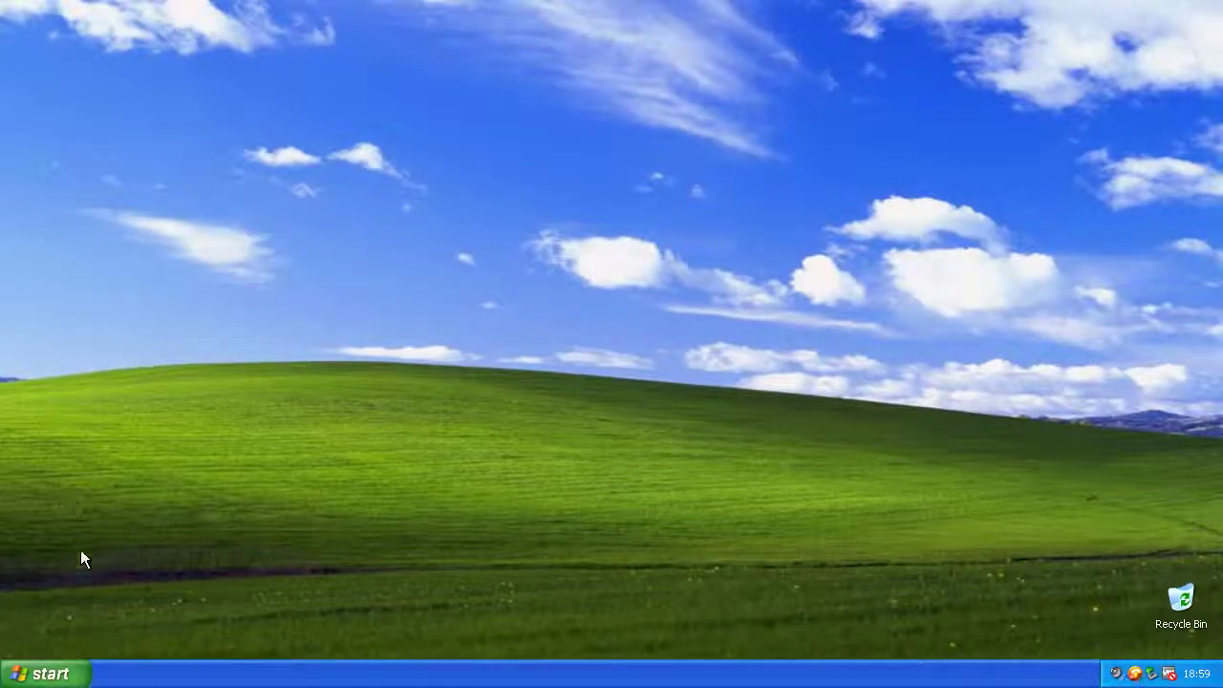
# Open the Internet Protocol (TCP/IP) properties of the client's Local Area Connection from the classic-view Control Panel.
pyautogui.click(64, 676)
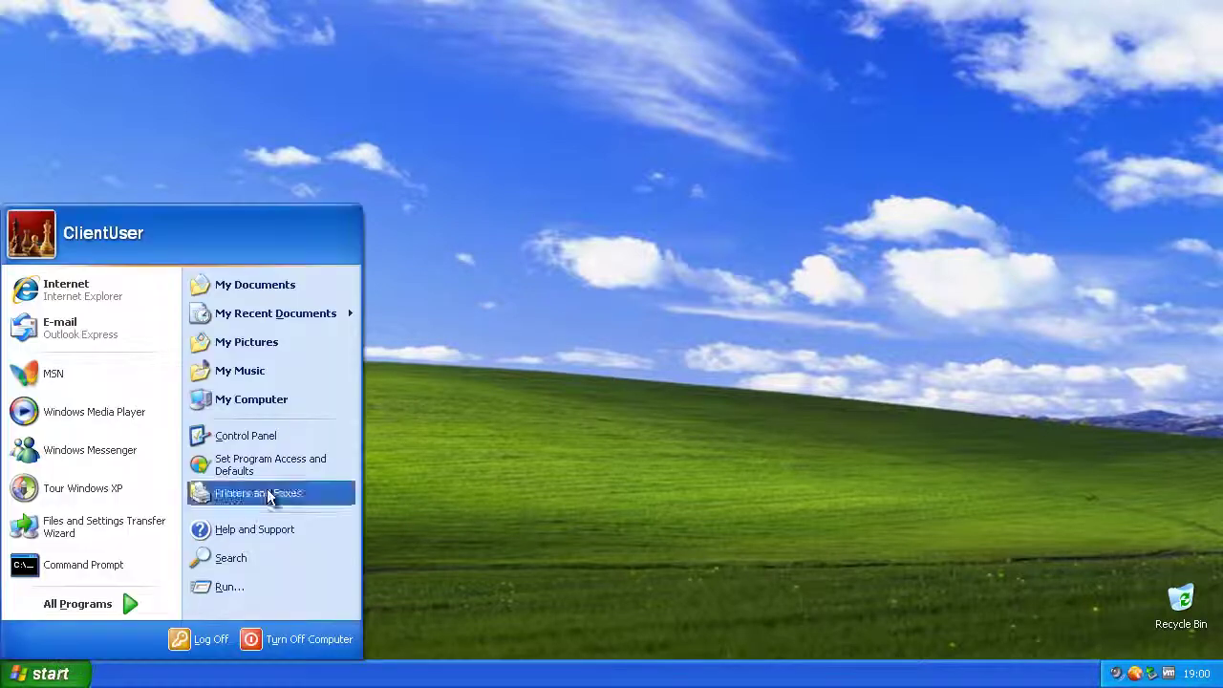
pyautogui.click(287, 443)
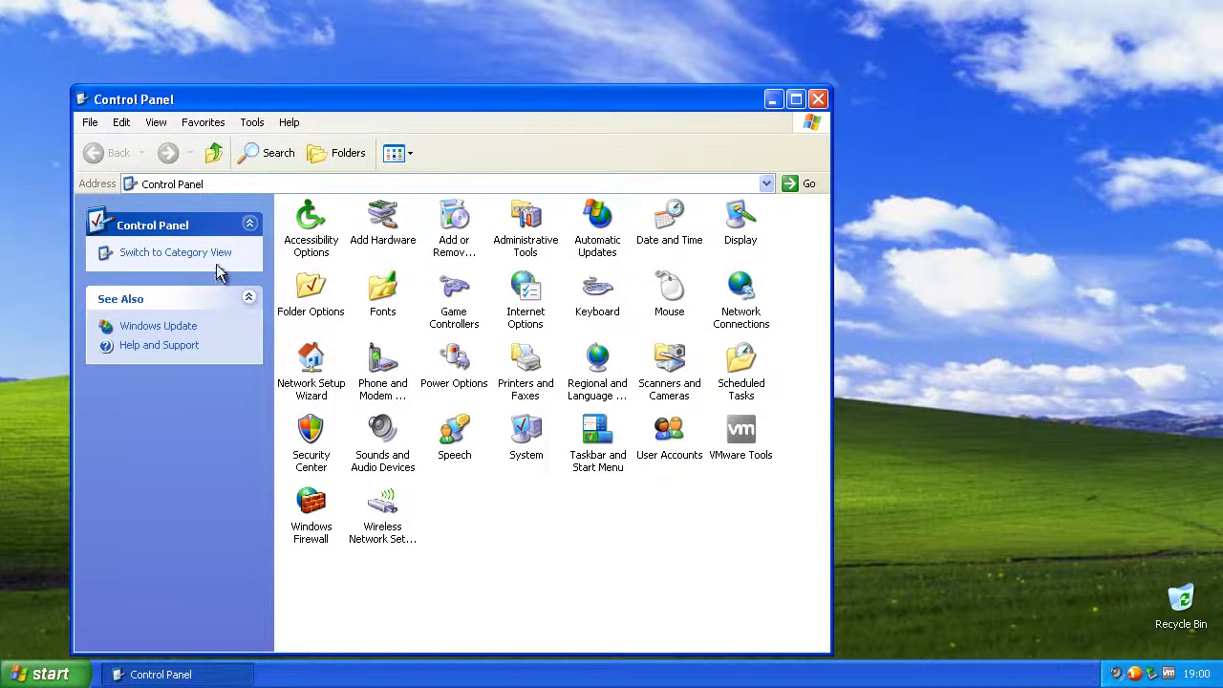
pyautogui.click(168, 252)
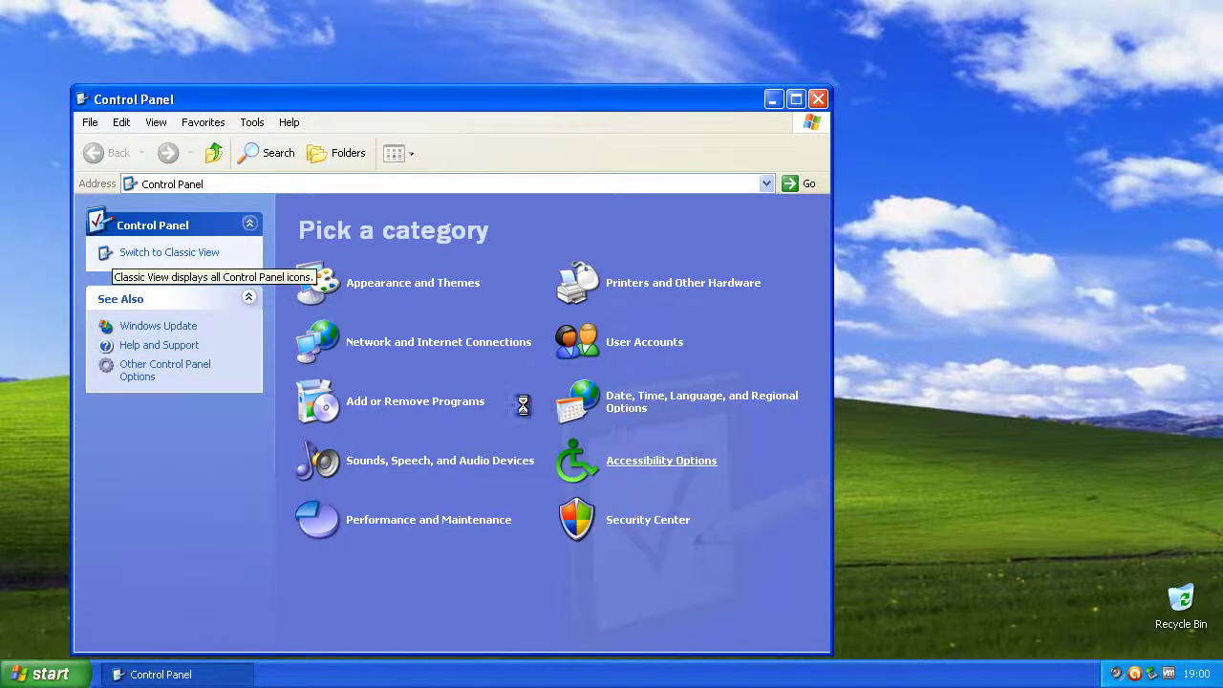
pyautogui.click(520, 462)
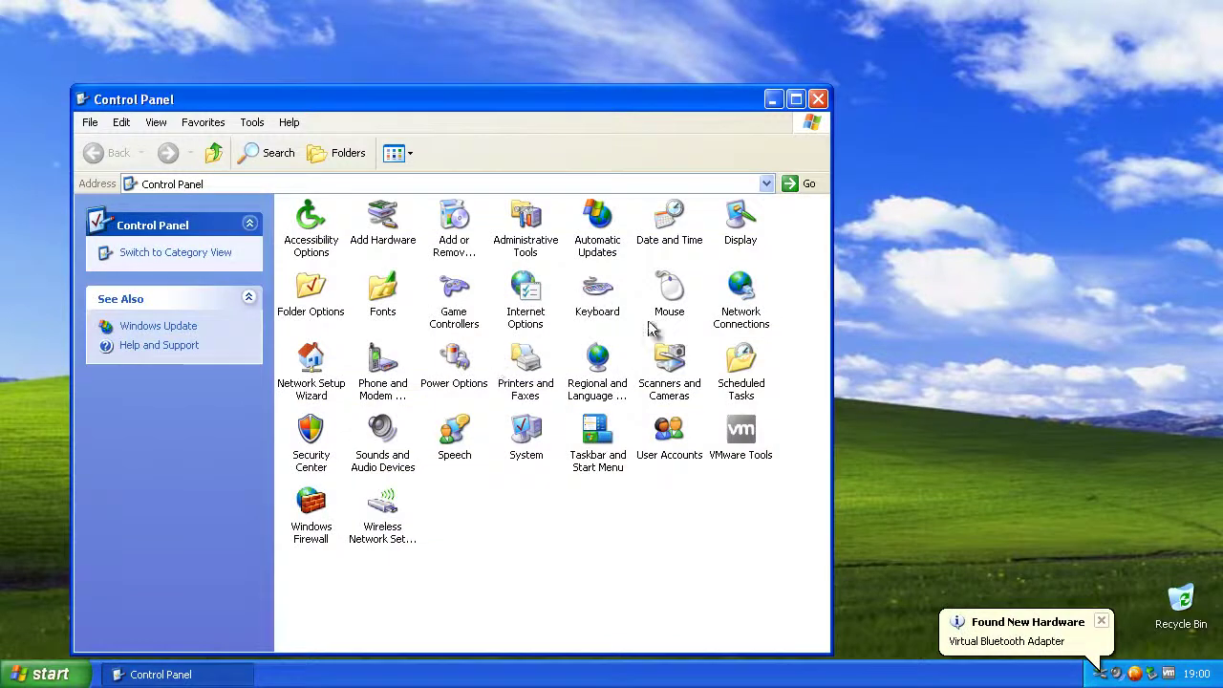
pyautogui.click(728, 320)
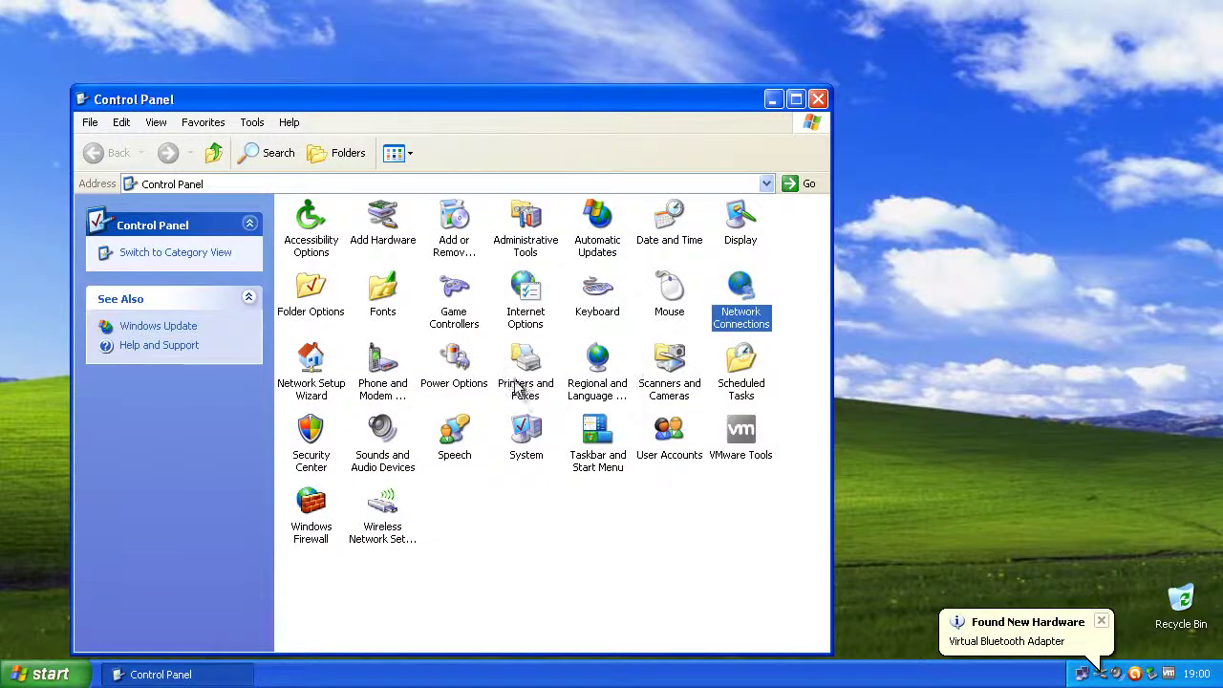
pyautogui.doubleClick(728, 320)
pyautogui.doubleClick(365, 254)
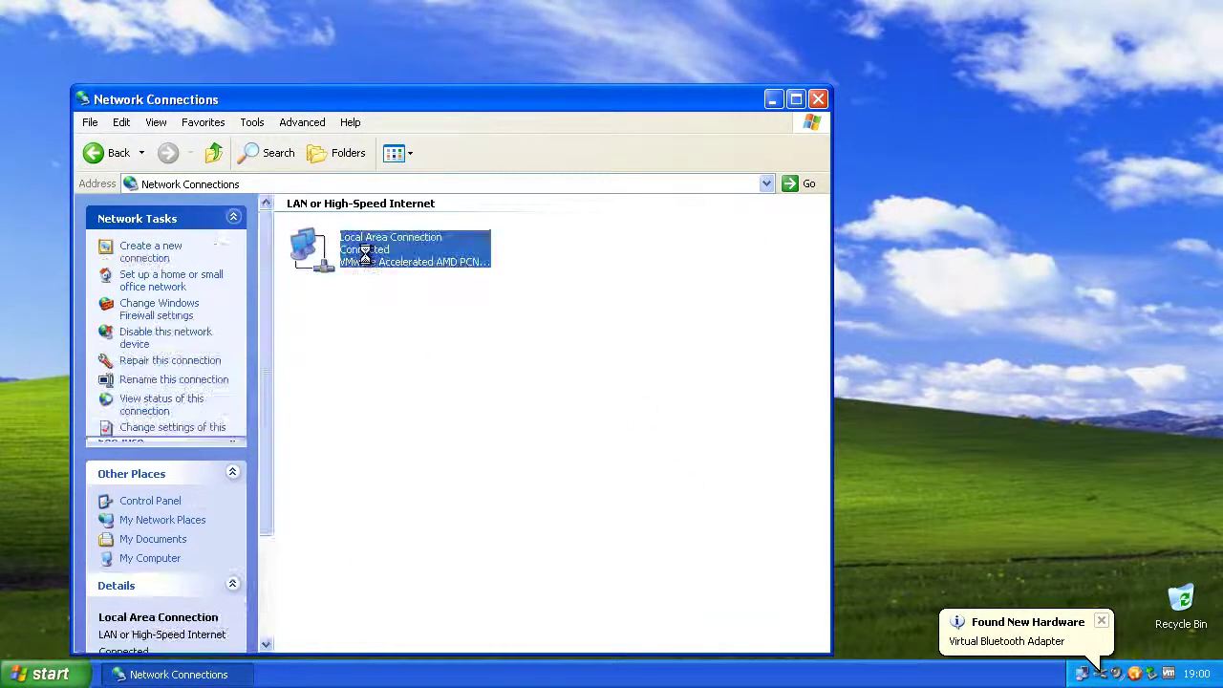
pyautogui.click(494, 494)
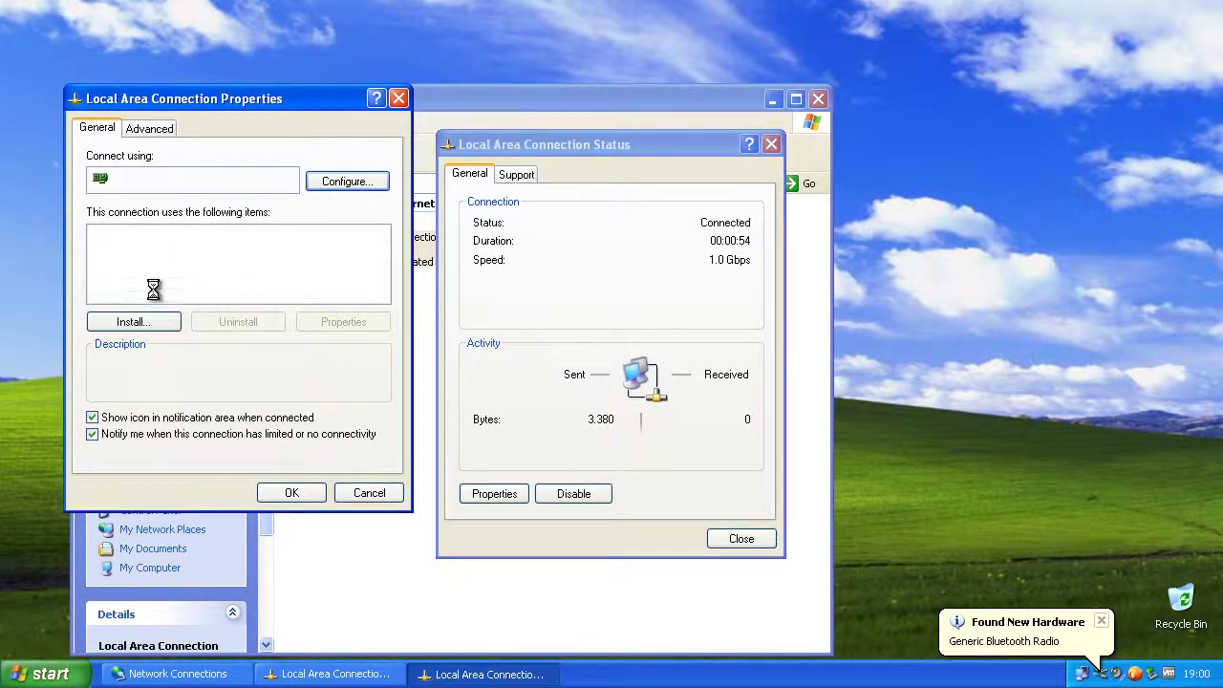
pyautogui.doubleClick(163, 281)
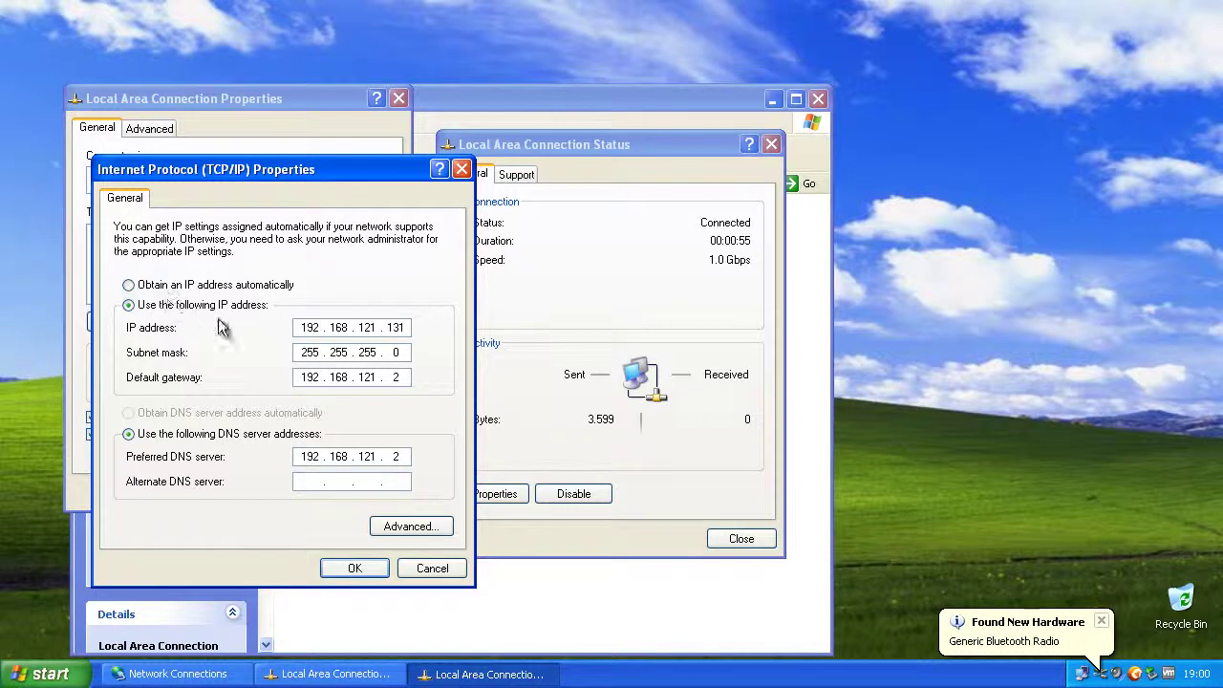
# Clear the existing default gateway, IP address and preferred DNS server entries.
pyautogui.click(403, 381)
pyautogui.press('BackSpace')
pyautogui.press('BackSpace')
pyautogui.press('BackSpace')
pyautogui.press('BackSpace')
pyautogui.press('BackSpace')
pyautogui.press('BackSpace')
pyautogui.press('BackSpace')
pyautogui.press('BackSpace')
pyautogui.press('BackSpace')
pyautogui.press('BackSpace')
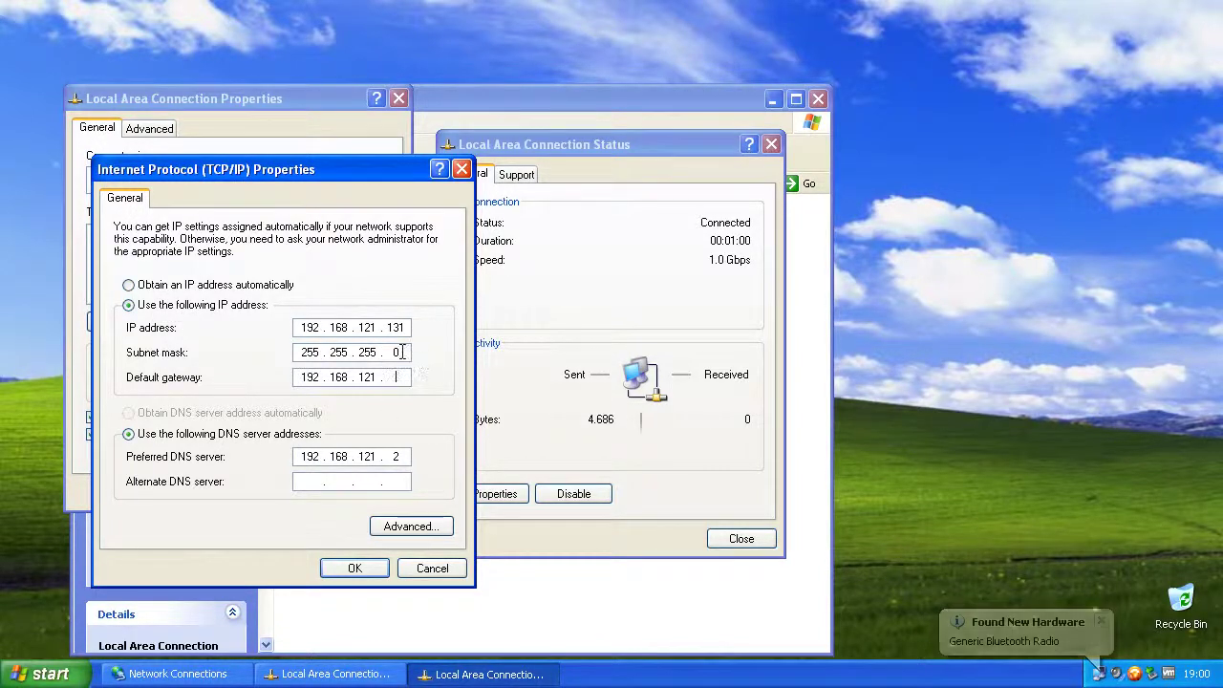
pyautogui.click(406, 331)
pyautogui.press('BackSpace')
pyautogui.press('BackSpace')
pyautogui.press('BackSpace')
pyautogui.press('BackSpace')
pyautogui.press('BackSpace')
pyautogui.press('BackSpace')
pyautogui.press('BackSpace')
pyautogui.press('BackSpace')
pyautogui.press('BackSpace')
pyautogui.press('BackSpace')
pyautogui.press('BackSpace')
pyautogui.press('BackSpace')
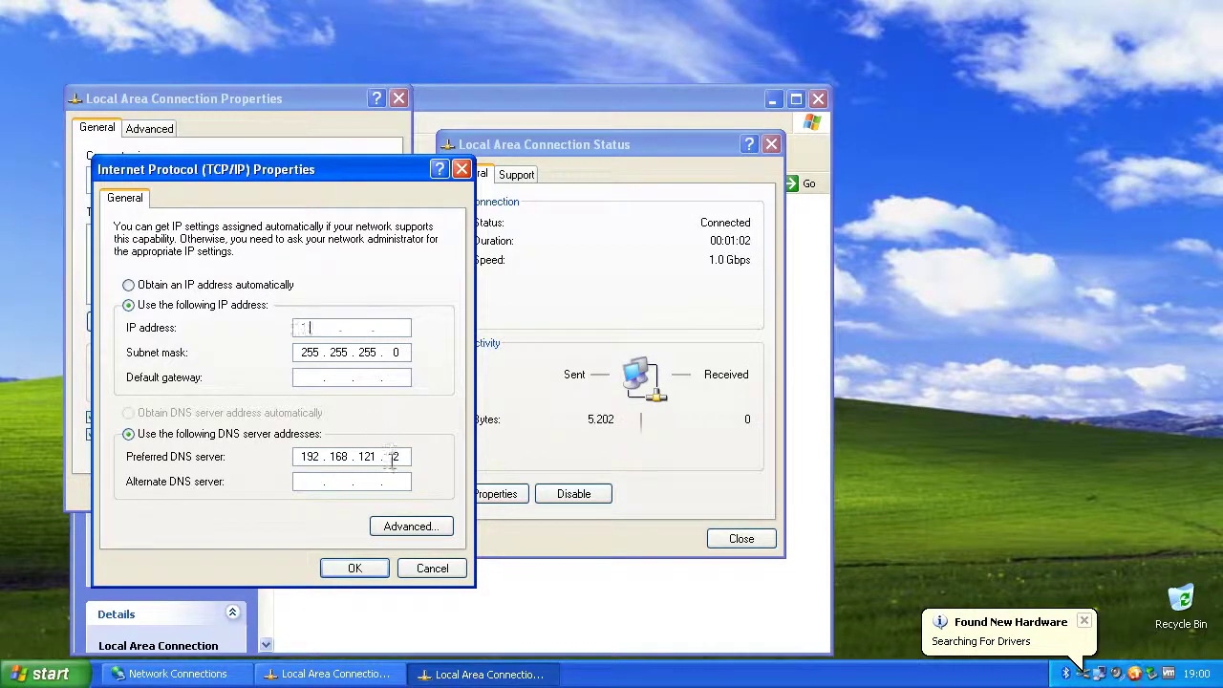
pyautogui.click(402, 457)
pyautogui.press('BackSpace')
pyautogui.press('BackSpace')
pyautogui.press('BackSpace')
pyautogui.press('BackSpace')
pyautogui.press('BackSpace')
pyautogui.press('BackSpace')
pyautogui.press('BackSpace')
pyautogui.press('BackSpace')
pyautogui.press('BackSpace')
pyautogui.press('BackSpace')
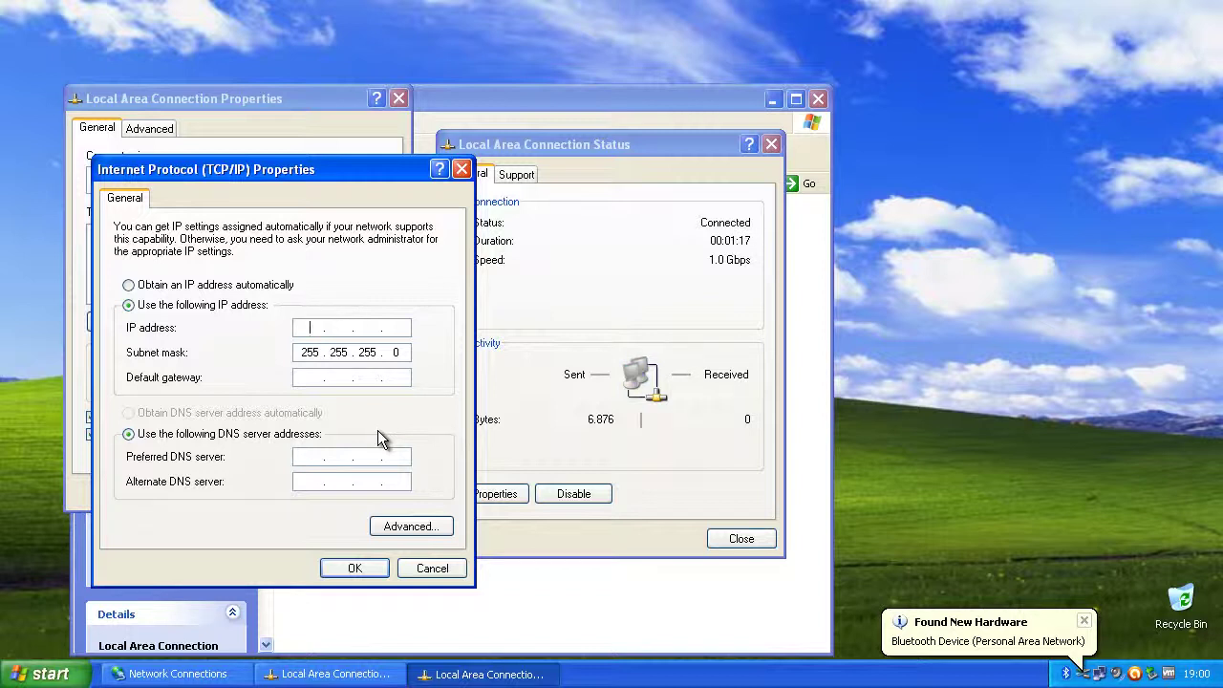
# Set the client's IP address to 192.168.1.51 and its default gateway to 192.168.1.1.
pyautogui.write('192.168.1.')
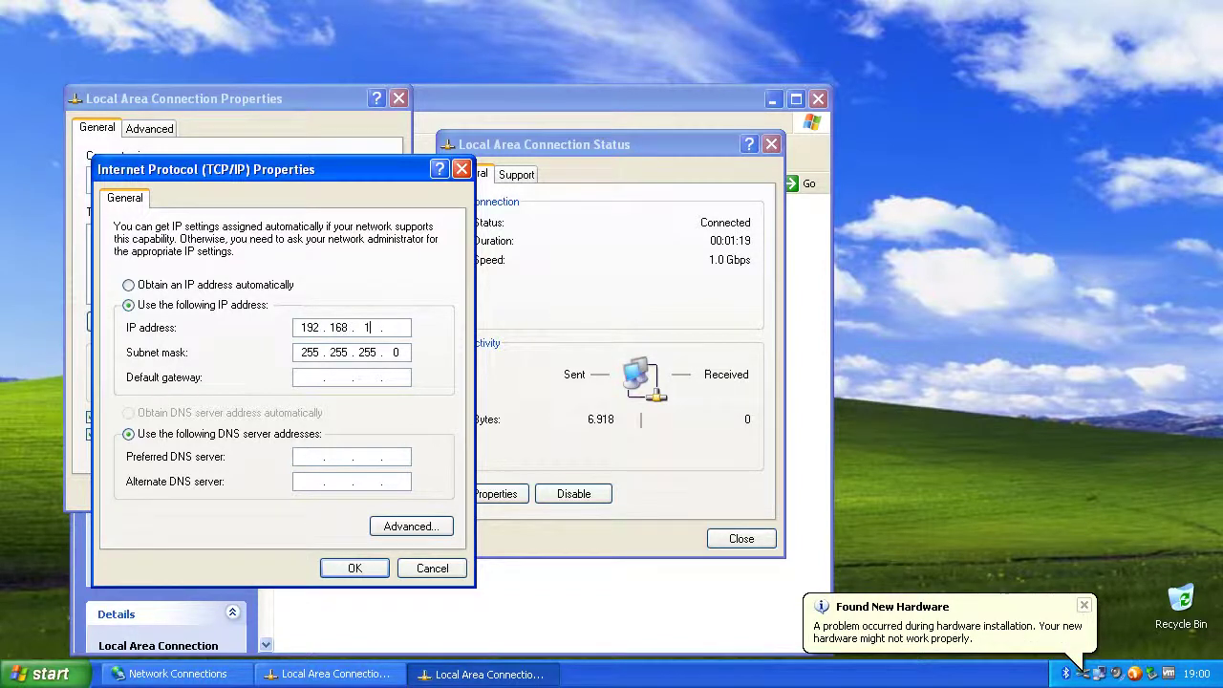
pyautogui.write('7')
pyautogui.write('1.51')
pyautogui.press('Tab')
pyautogui.press('Tab')
pyautogui.write('192.1')
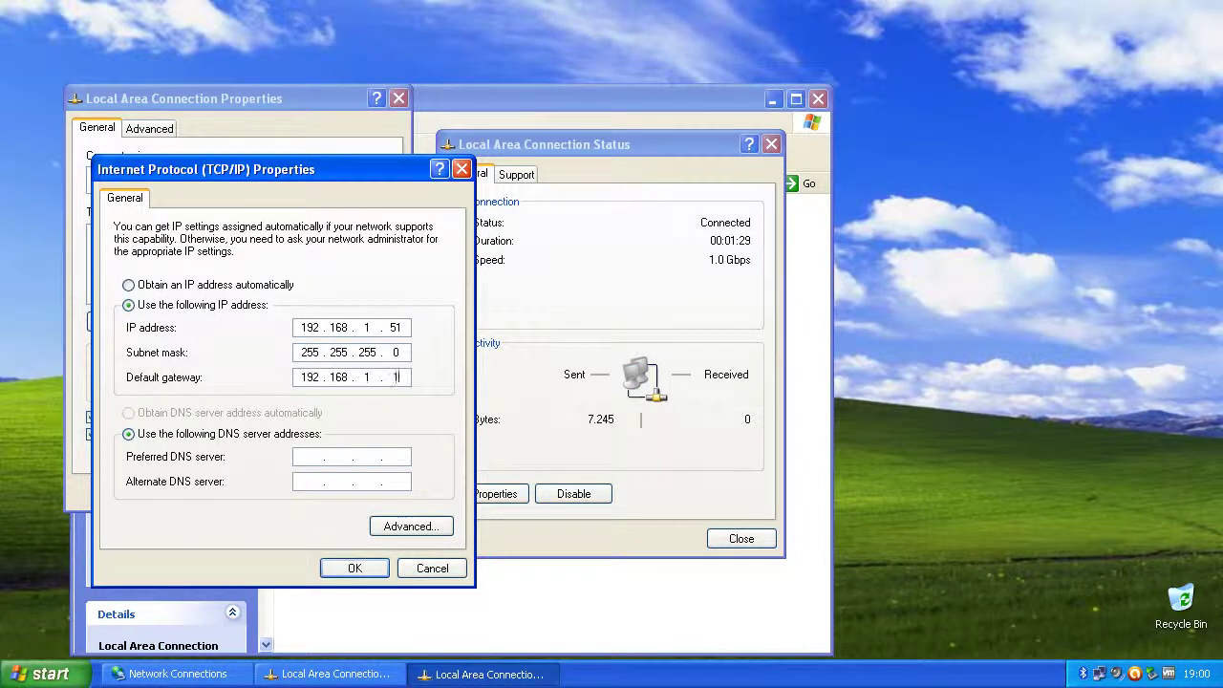
# Set the preferred DNS server to 192.168.1.1 and apply the Local Area Connection settings.
pyautogui.press('Tab')
pyautogui.press('Tab')
pyautogui.write('192.168.1.1')
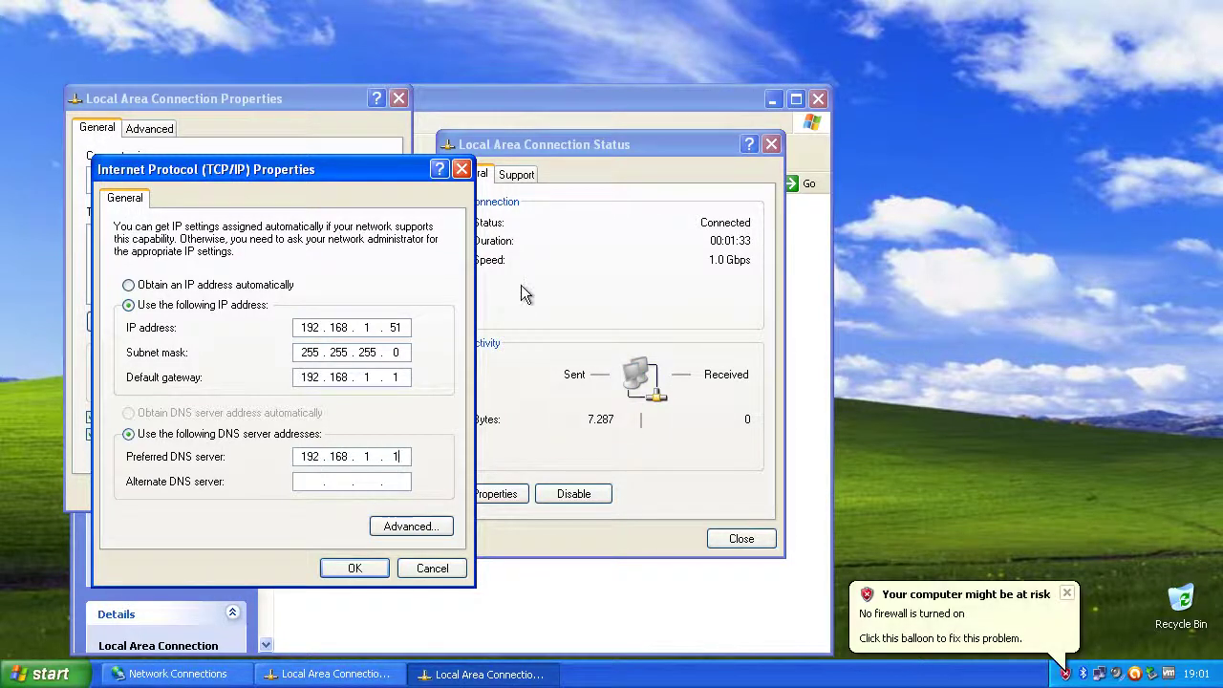
pyautogui.doubleClick(395, 327)
pyautogui.click(355, 570)
pyautogui.click(272, 494)
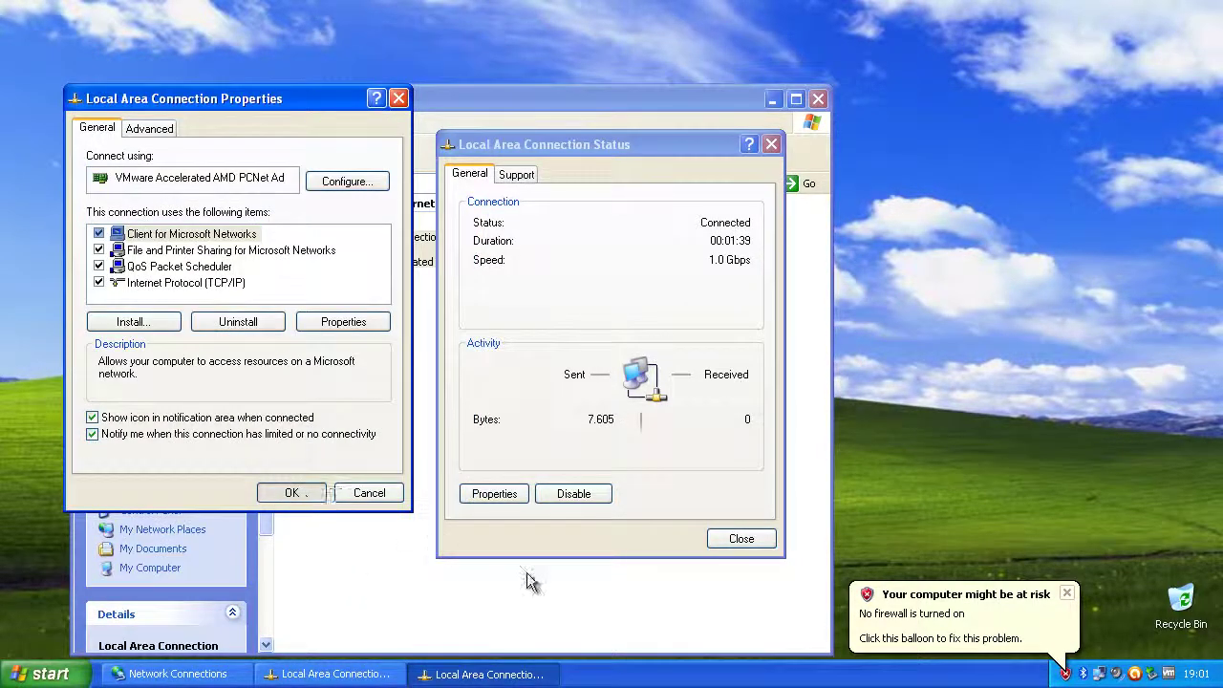
# Dismiss the firewall warning and start Internet Explorer to test the client's internet connection.
pyautogui.click(1067, 594)
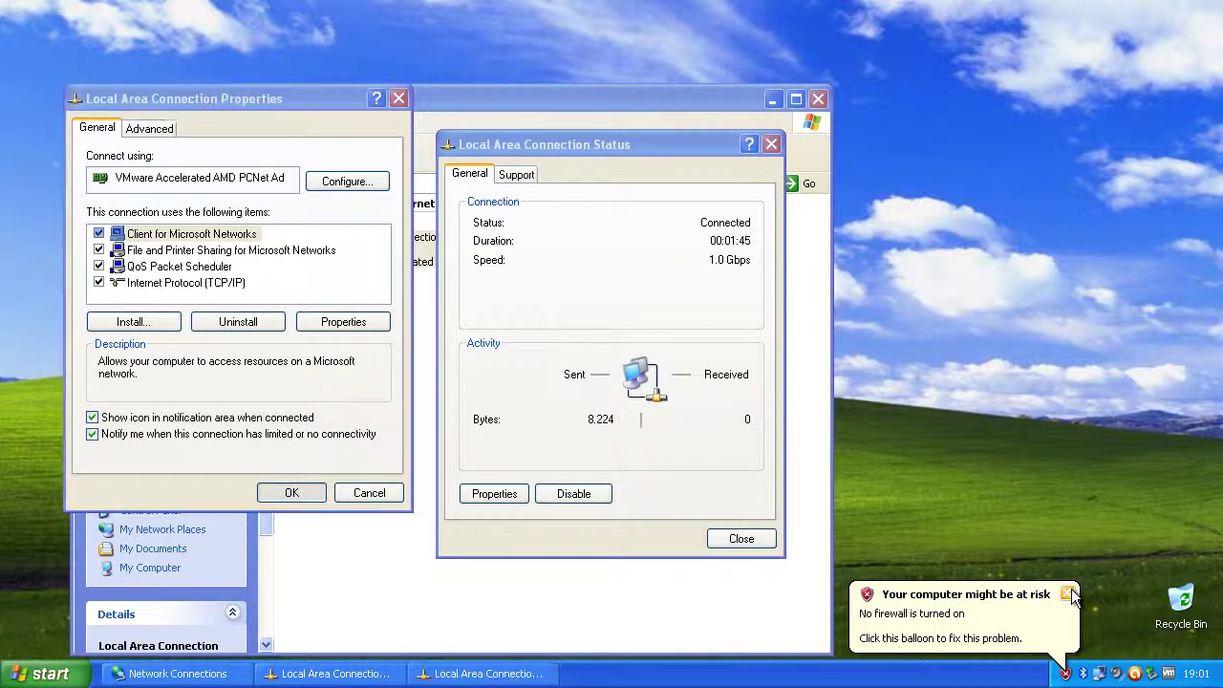
pyautogui.click(38, 674)
pyautogui.click(80, 290)
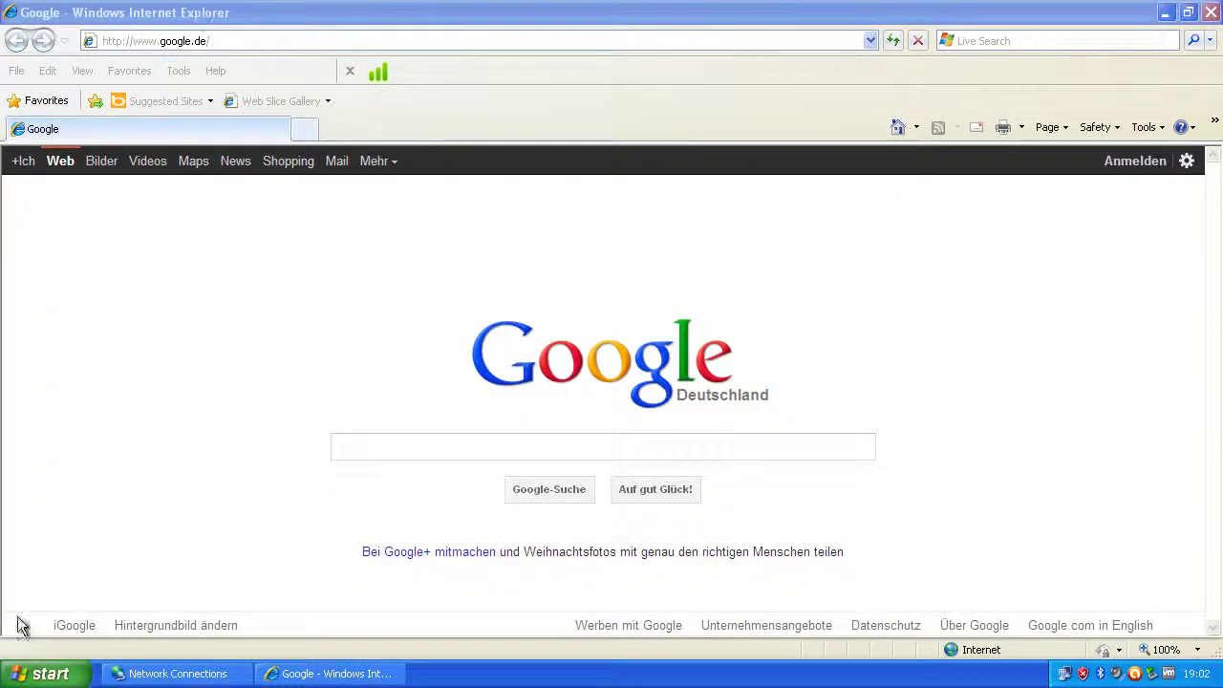
# Check the client's computer name and workgroup in My Computer's system properties and leave them without changes.
pyautogui.click(36, 674)
pyautogui.rightClick(292, 394)
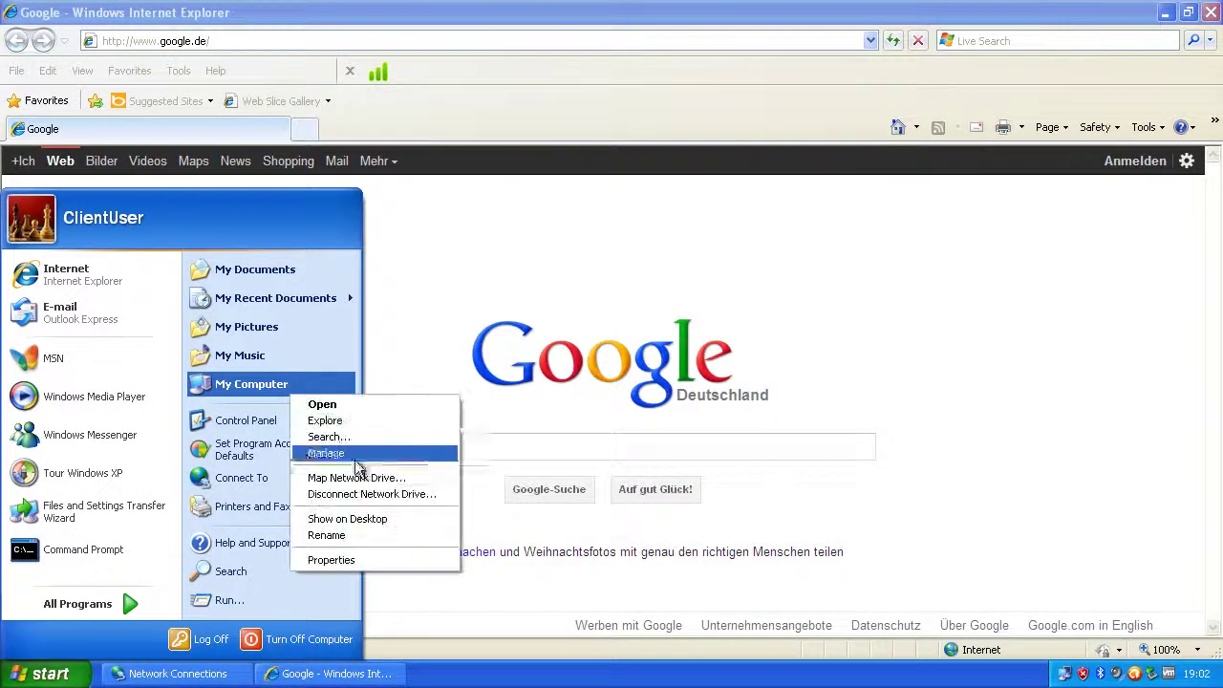
pyautogui.click(404, 561)
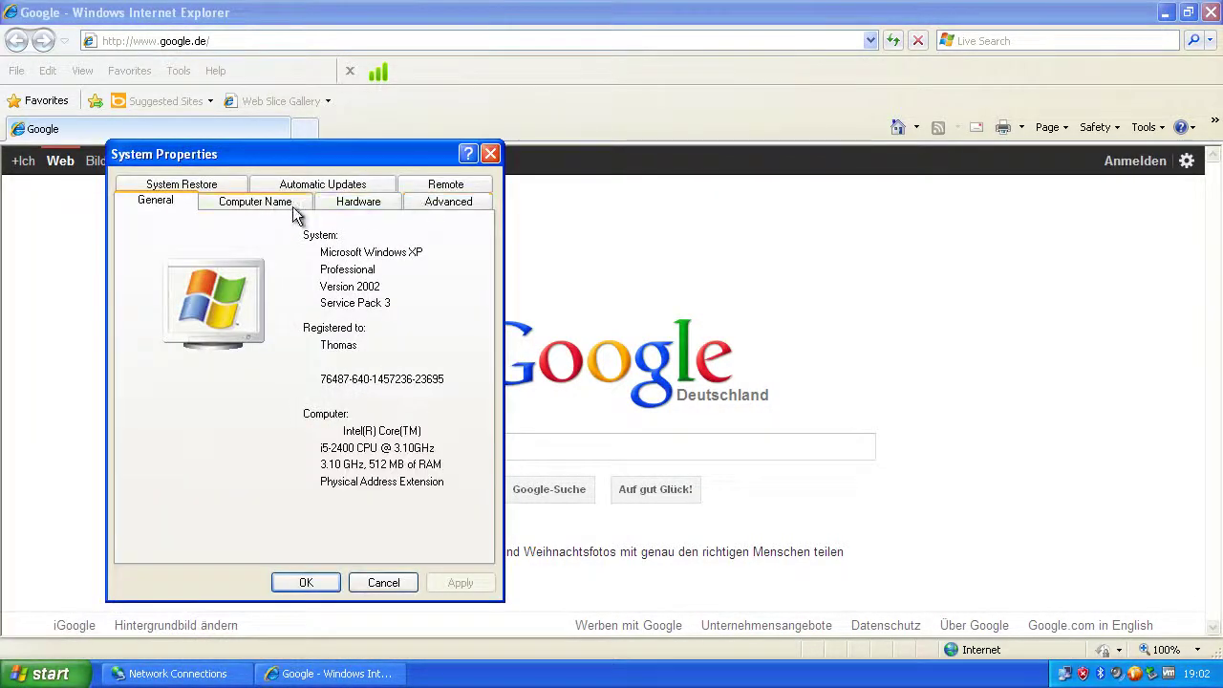
pyautogui.click(292, 209)
pyautogui.click(448, 439)
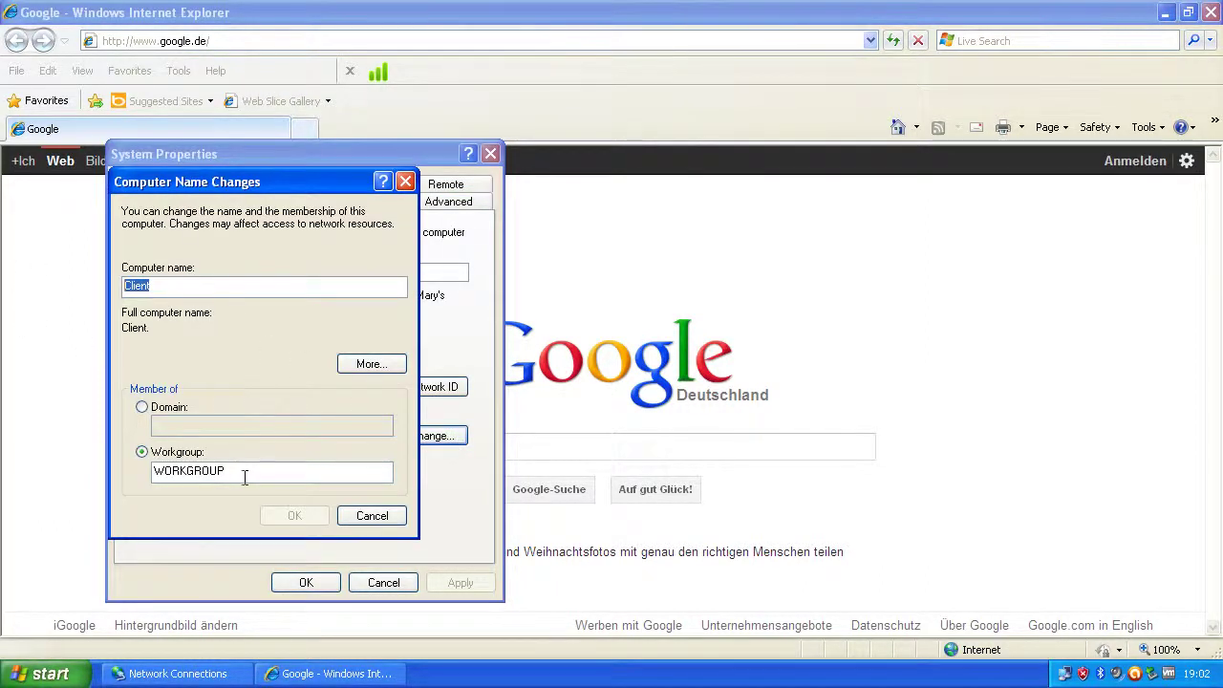
pyautogui.press('Tab')
pyautogui.press('Tab')
pyautogui.press('Tab')
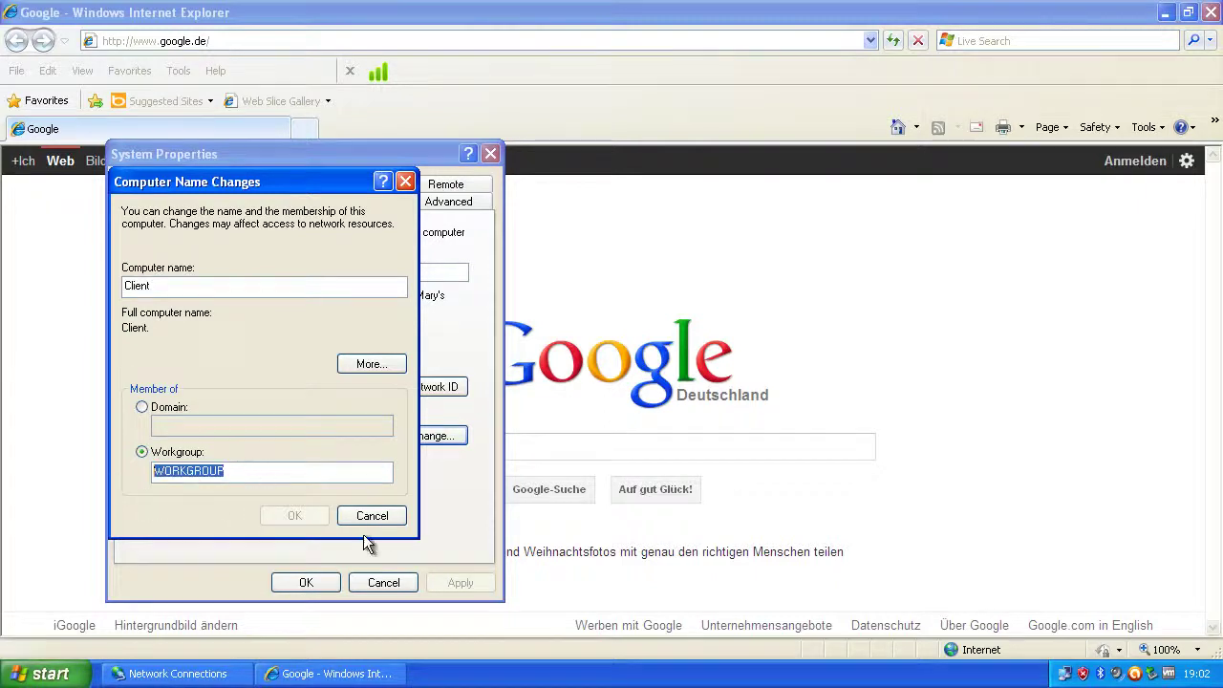
pyautogui.press('Escape')
pyautogui.click(383, 579)
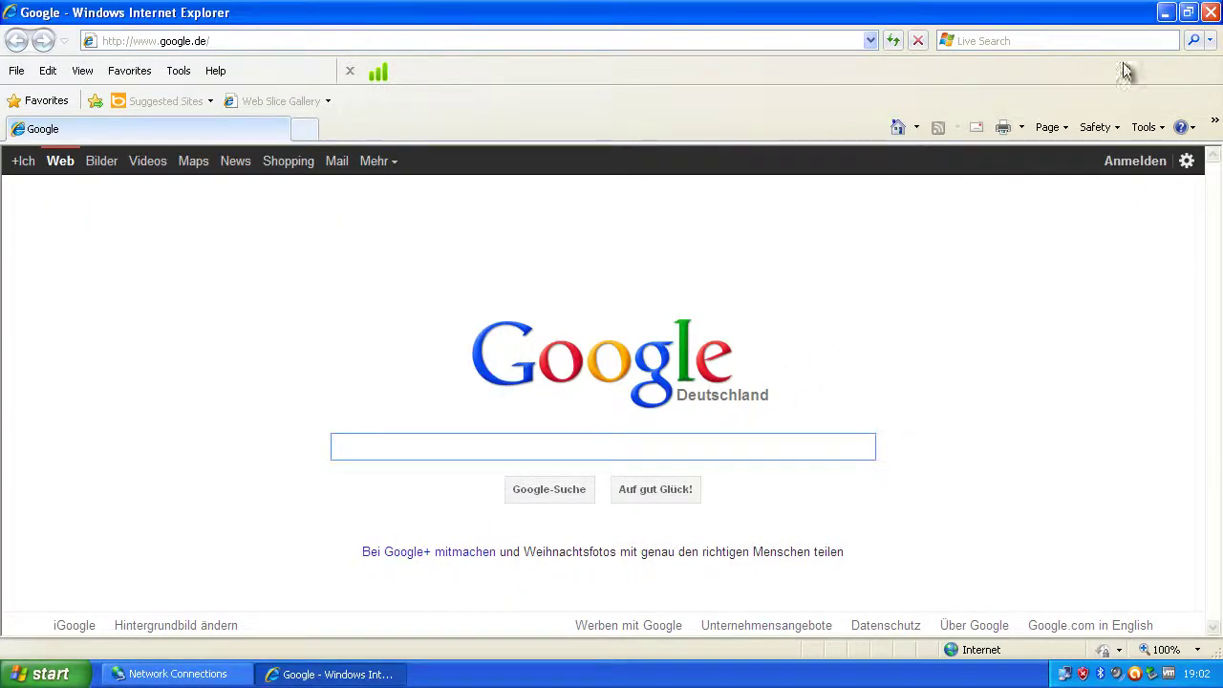
# Close Internet Explorer and the Network Connections window, and switch to the Server virtual machine.
pyautogui.click(1168, 13)
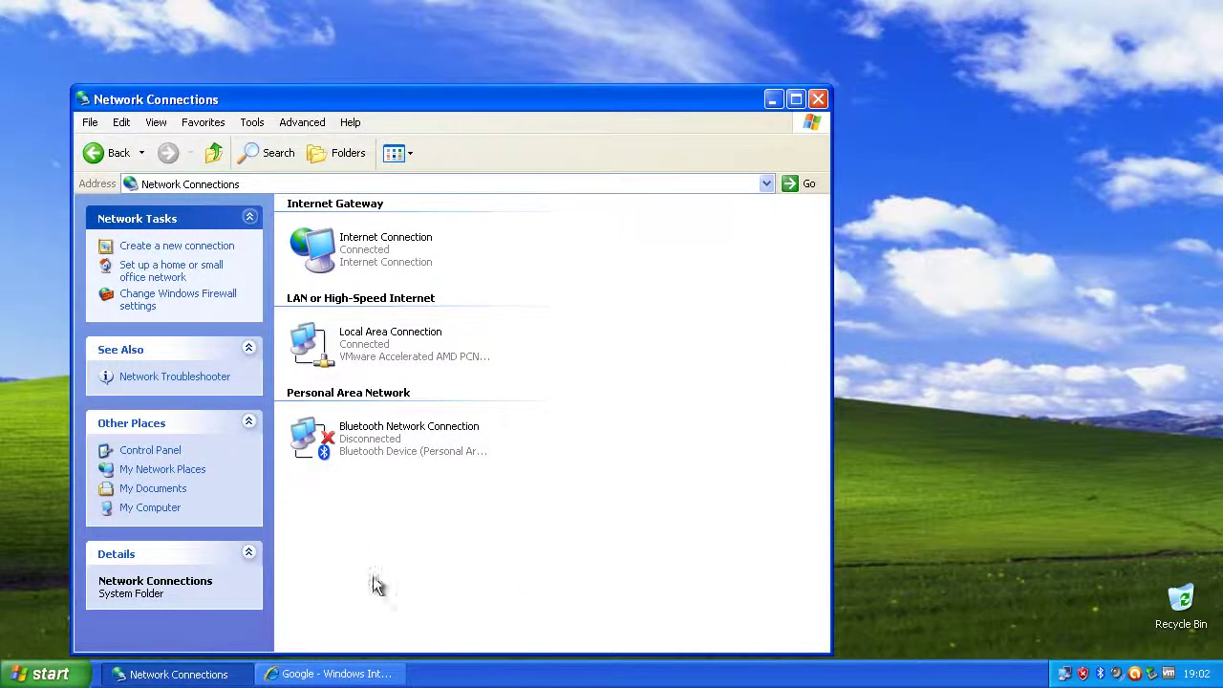
pyautogui.rightClick(335, 674)
pyautogui.click(374, 649)
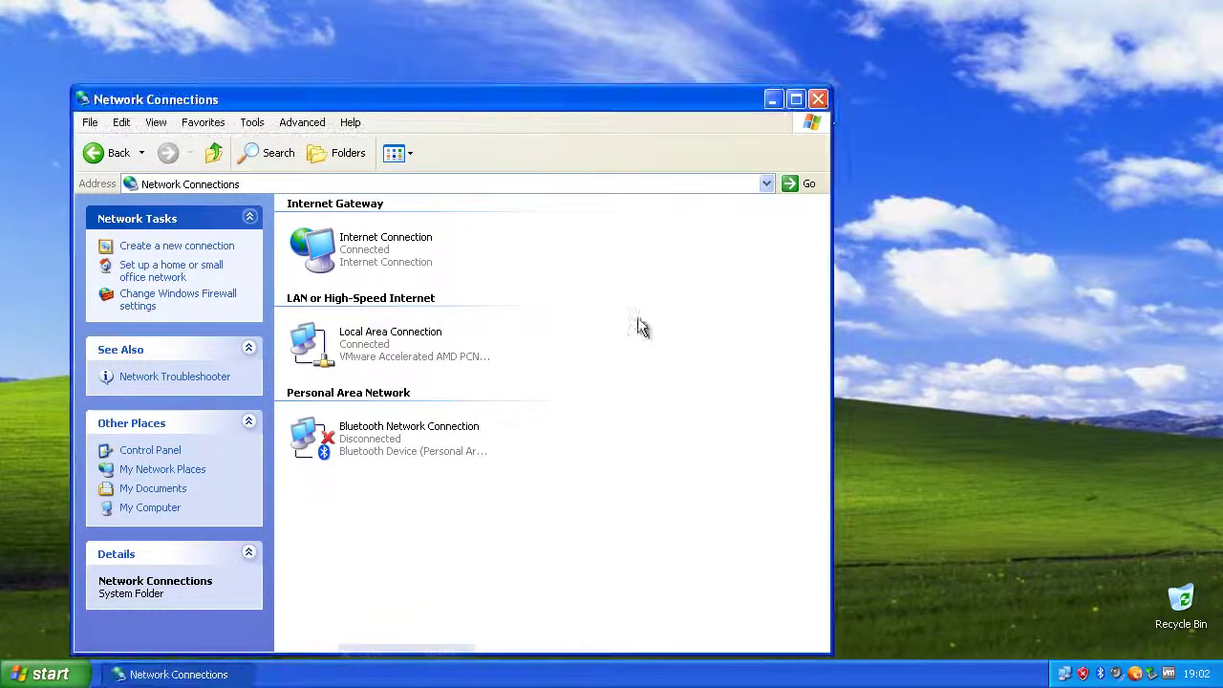
pyautogui.click(819, 99)
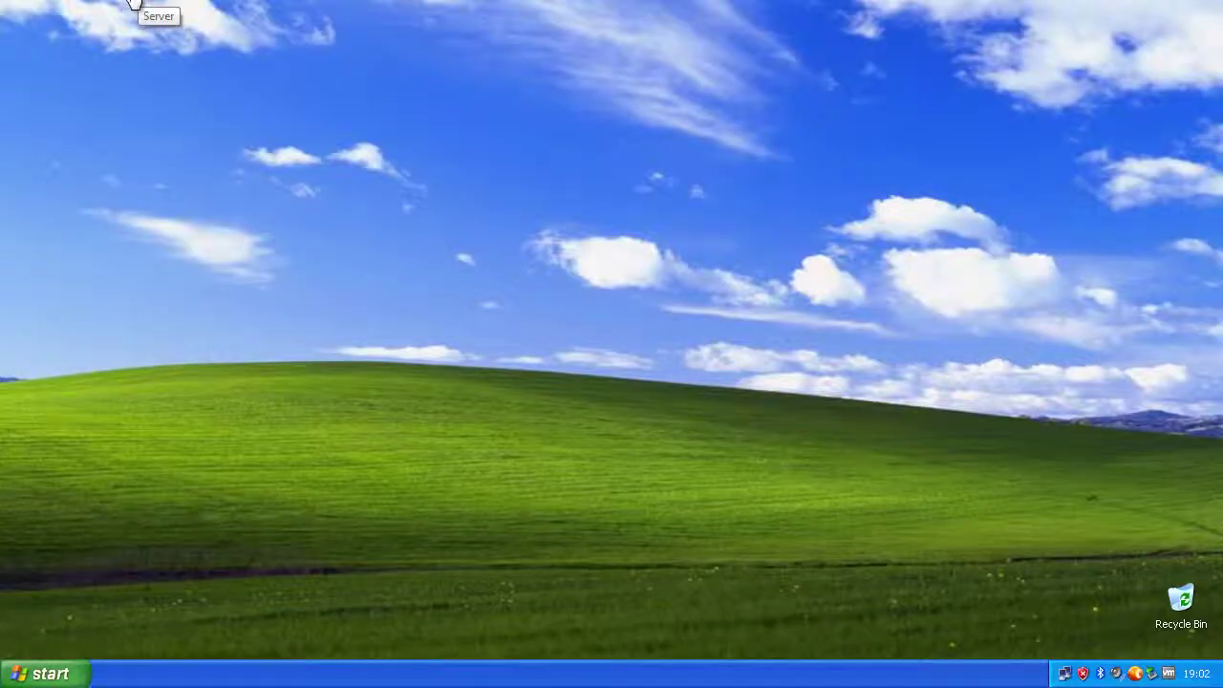
pyautogui.click(135, 4)
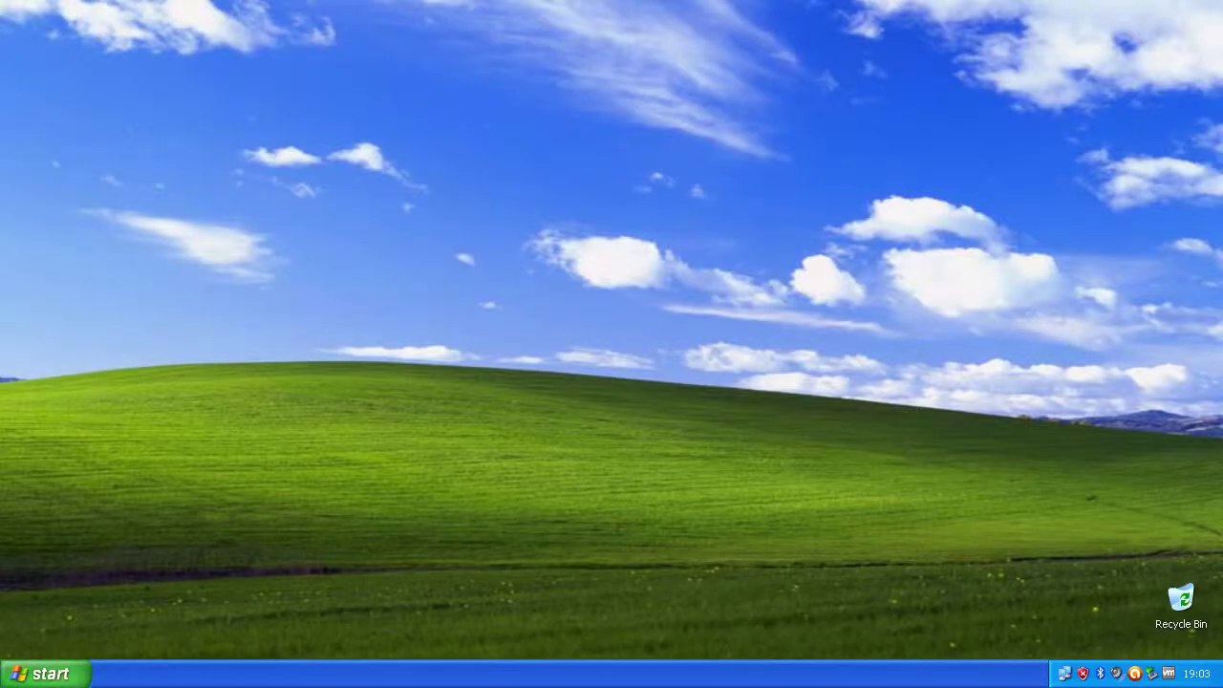
# Start Remote Desktop Connection from the Accessories on the client machine.
pyautogui.click(43, 674)
pyautogui.click(153, 604)
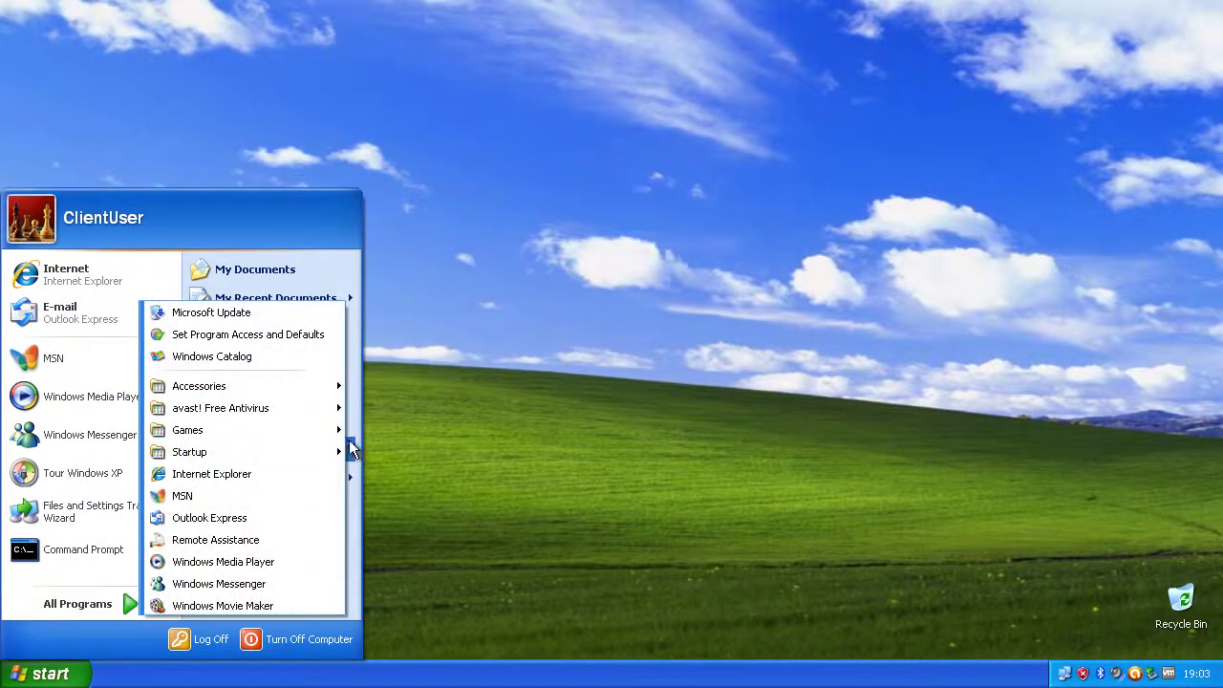
pyautogui.moveTo(306, 390)
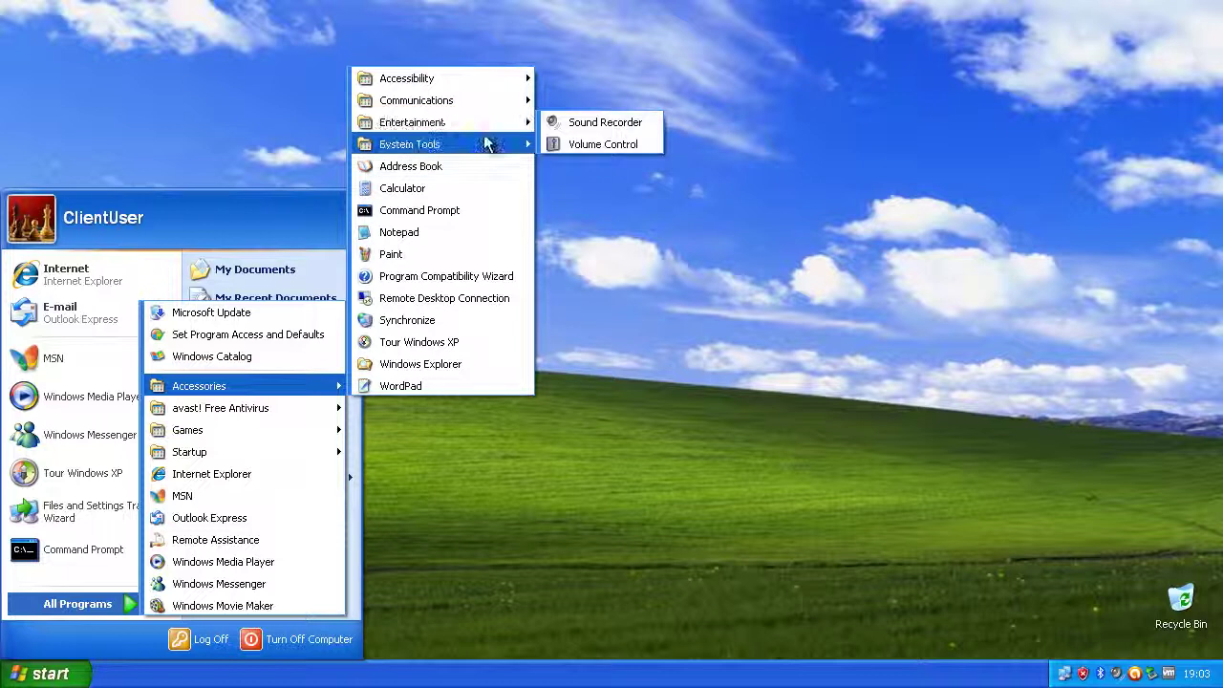
pyautogui.moveTo(492, 102)
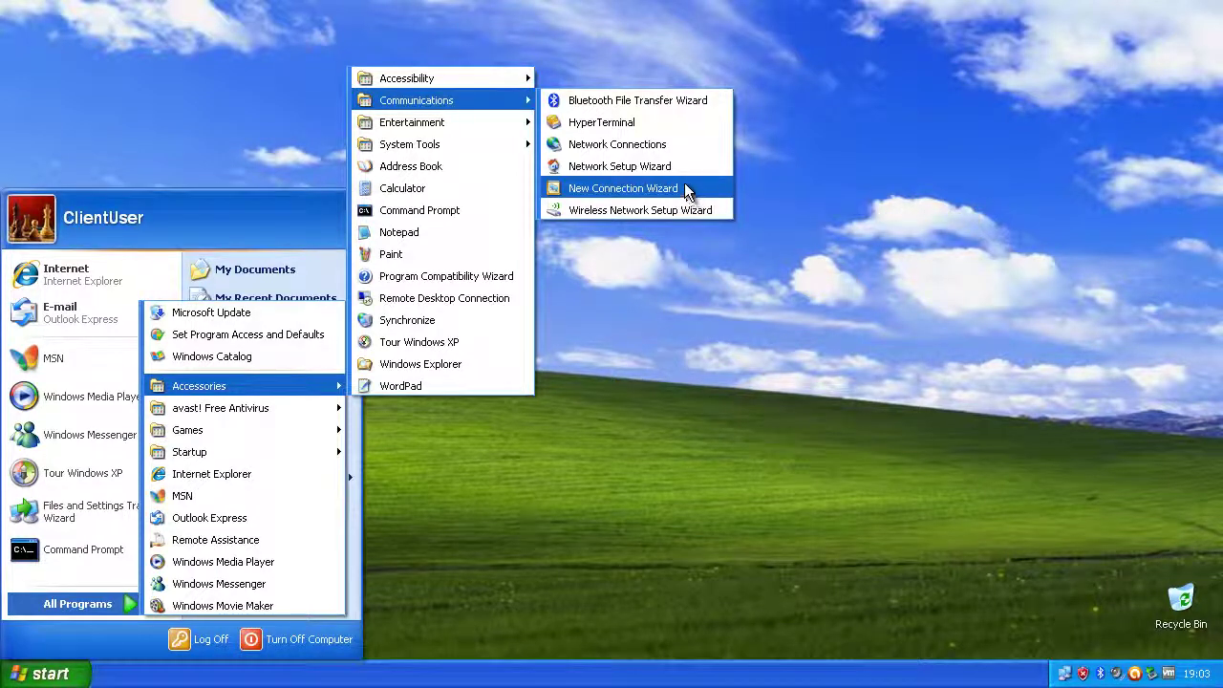
pyautogui.click(472, 298)
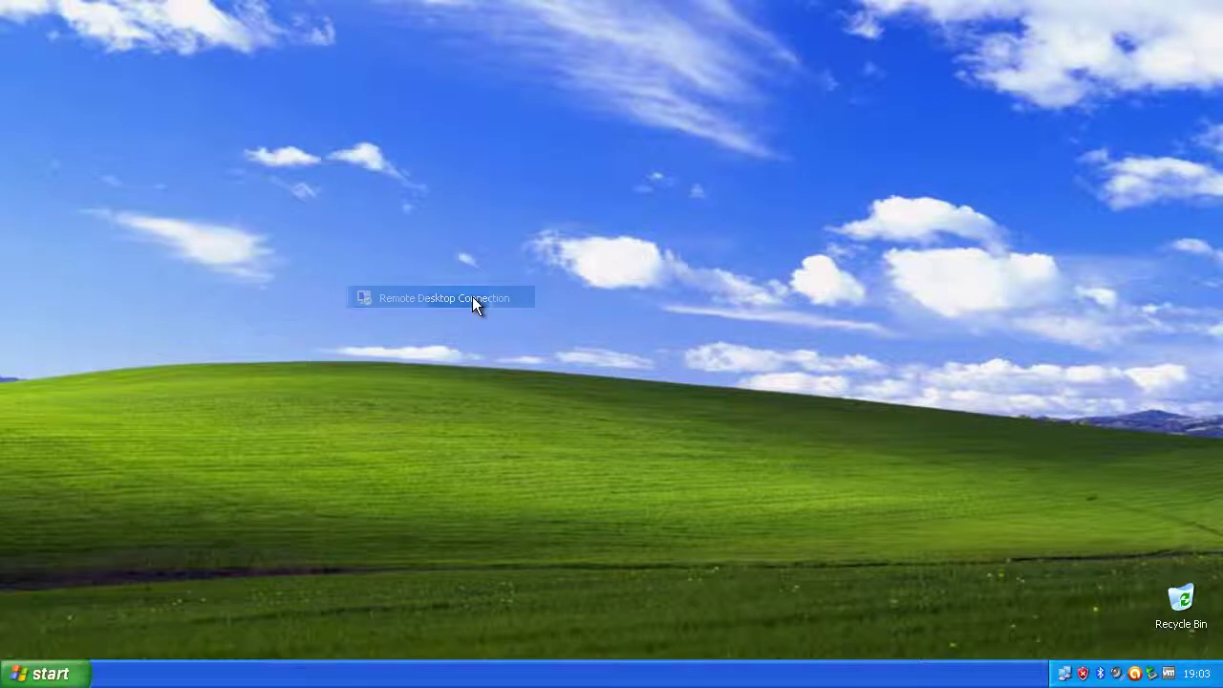